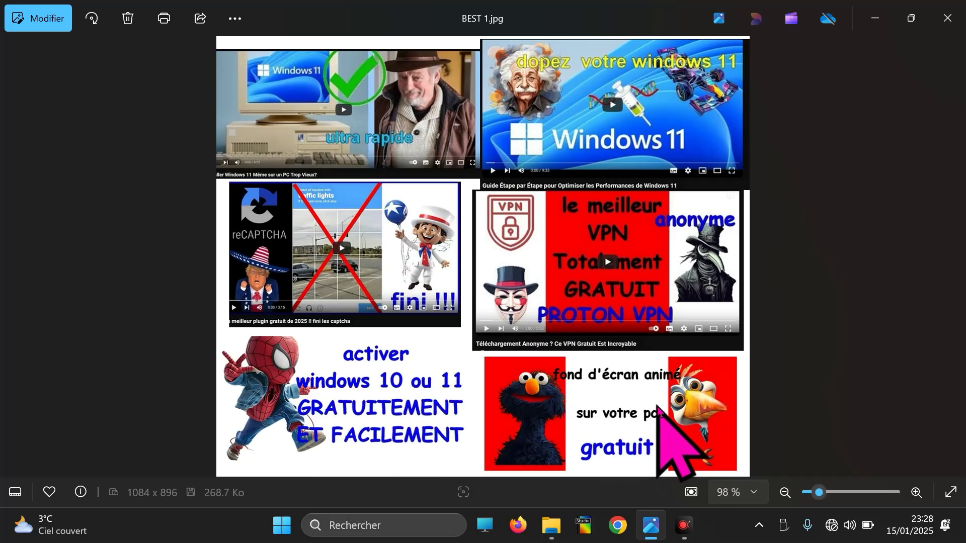
# - Show the desktop, search Windows for "taches" and open Gestionnaire des tâches
pyautogui.press('super+d')
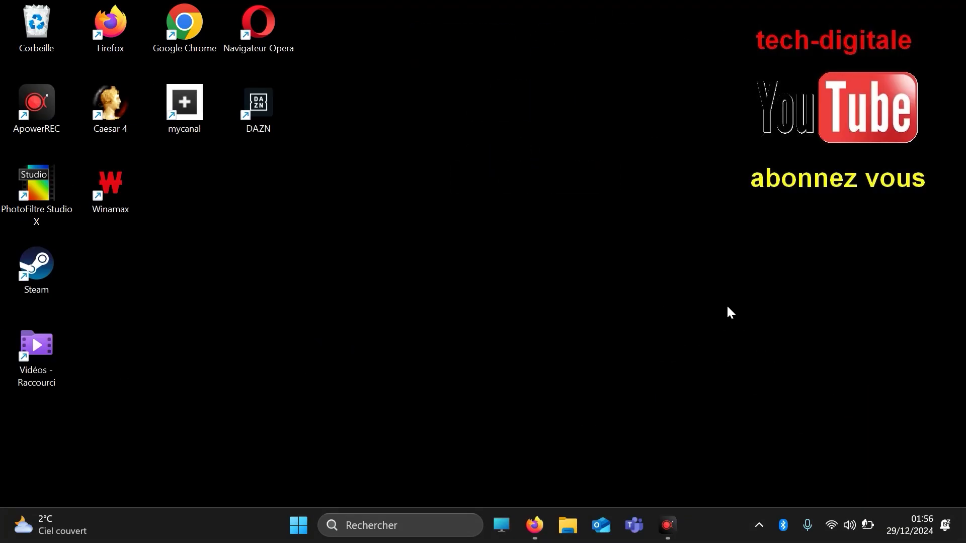
pyautogui.click(418, 520)
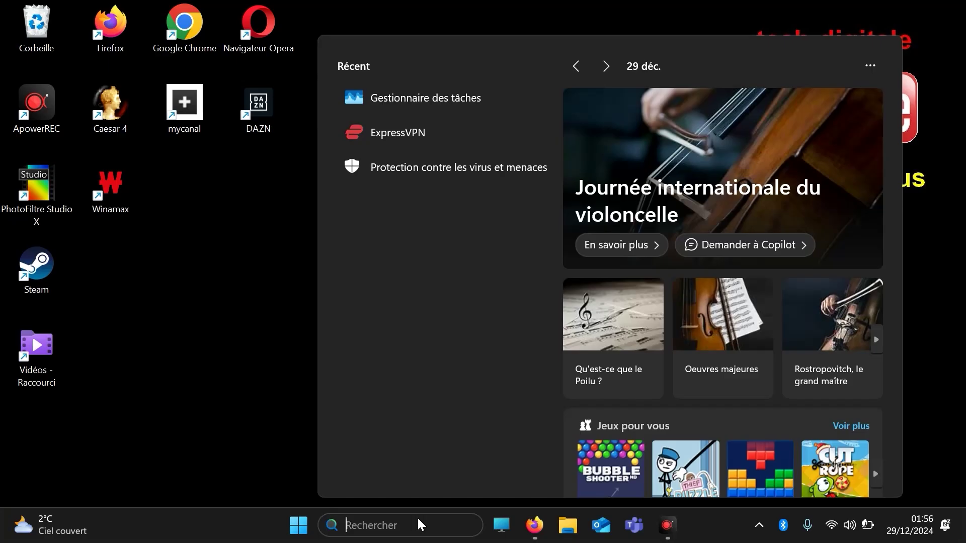
pyautogui.write('ta')
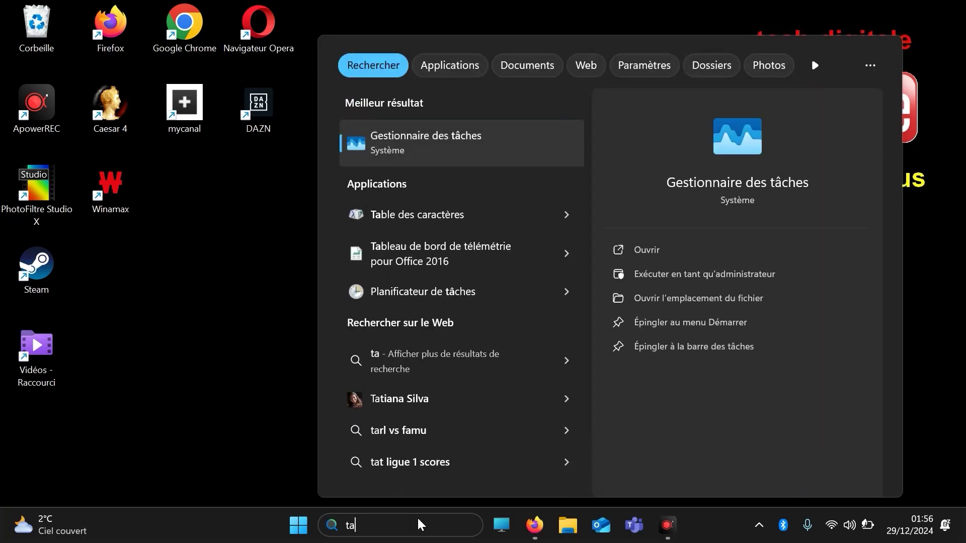
pyautogui.write('ches')
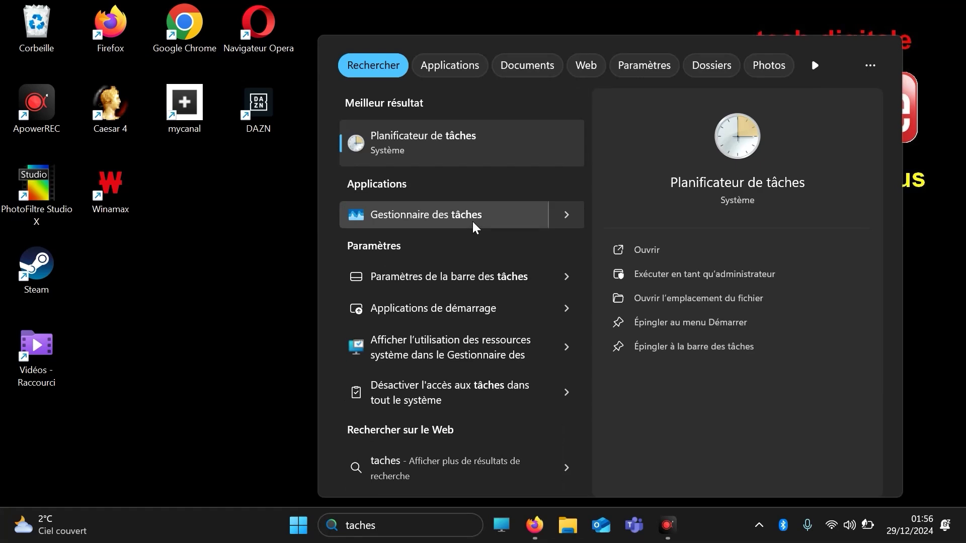
pyautogui.click(472, 222)
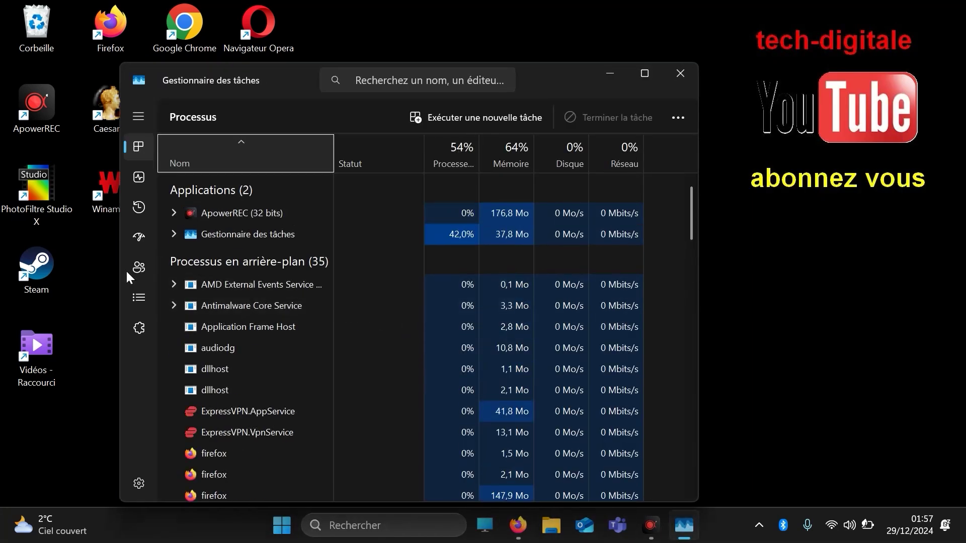
# - Display the startup applications in the maximized Task Manager window, sorted by status with enabled entries first
pyautogui.click(139, 237)
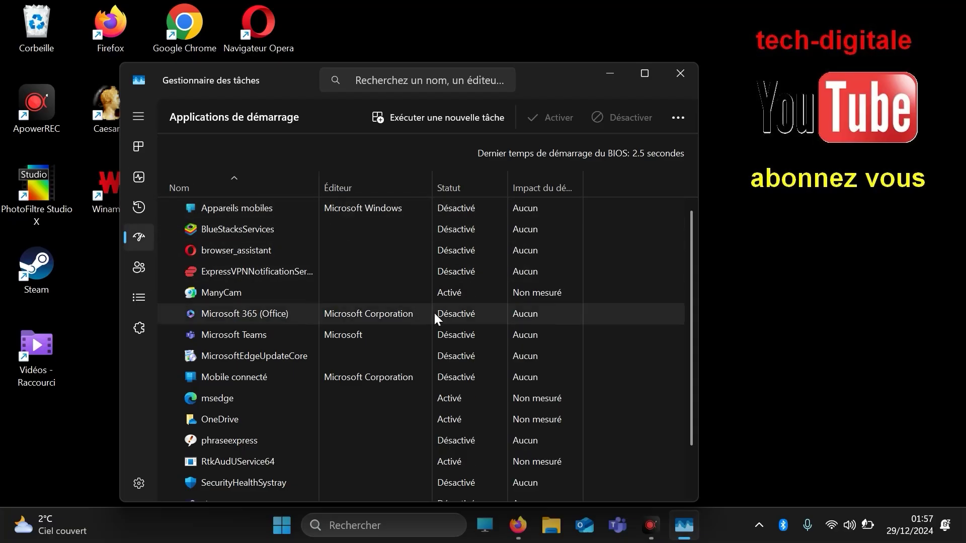
pyautogui.click(651, 73)
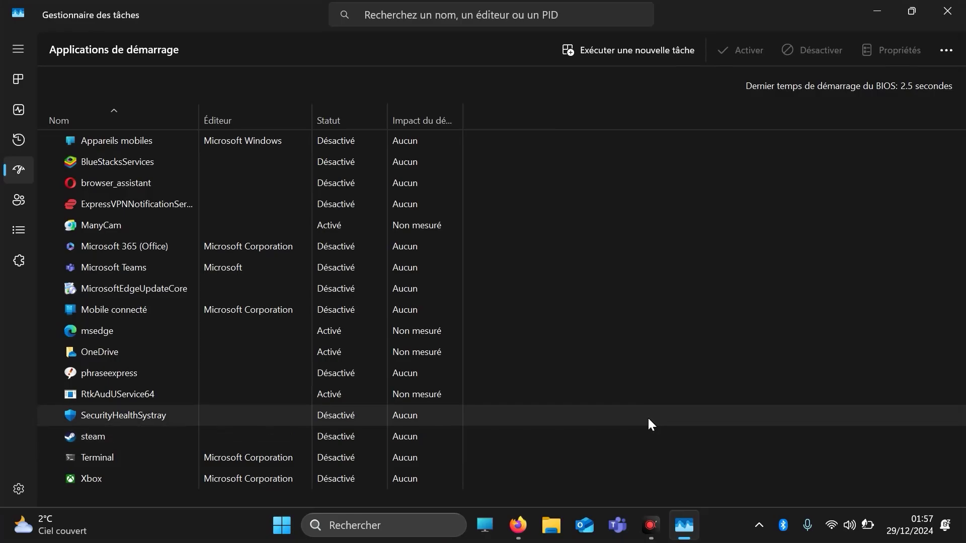
pyautogui.click(335, 122)
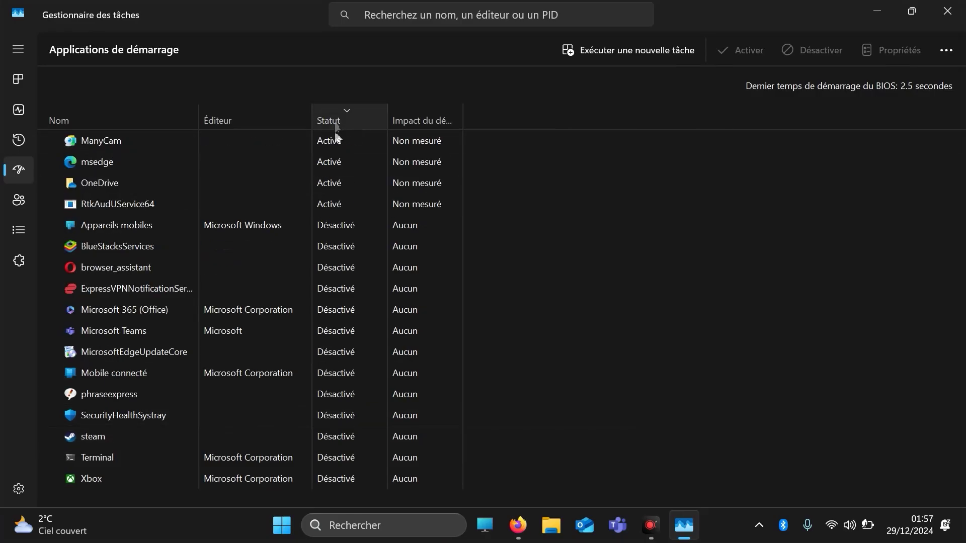
# - Disable the startup applications RtkAudUService64, OneDrive, msedge and ManyCam
pyautogui.click(337, 203)
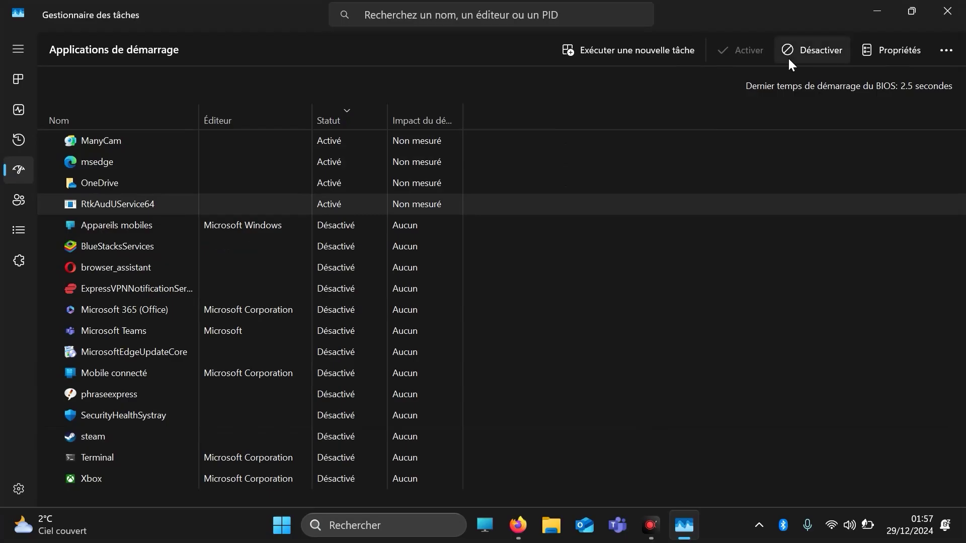
pyautogui.click(804, 51)
pyautogui.click(385, 186)
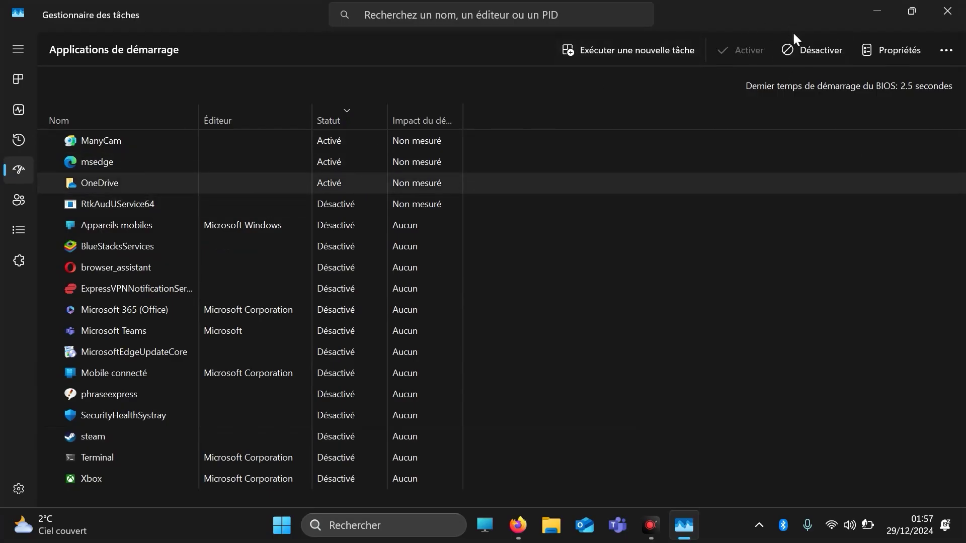
pyautogui.click(799, 48)
pyautogui.click(339, 165)
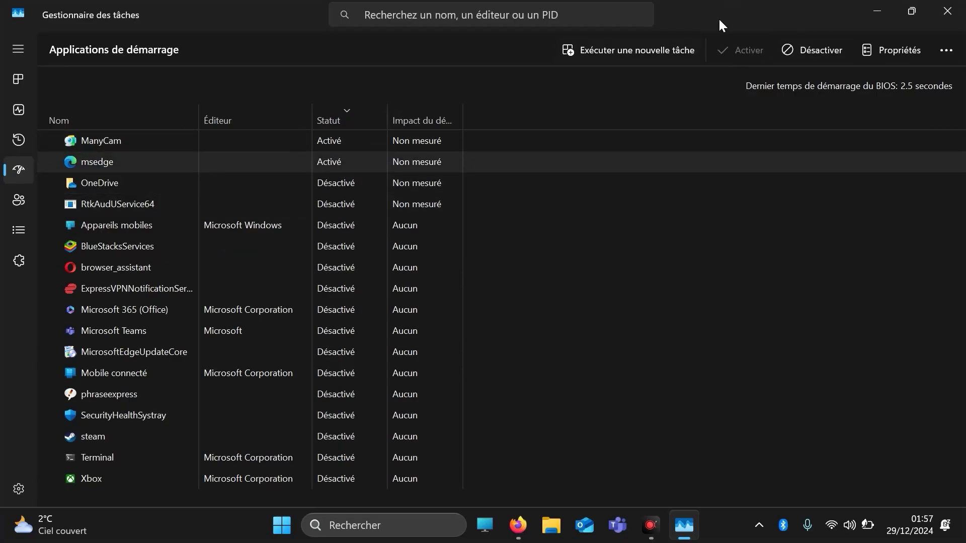
pyautogui.click(798, 46)
pyautogui.click(342, 139)
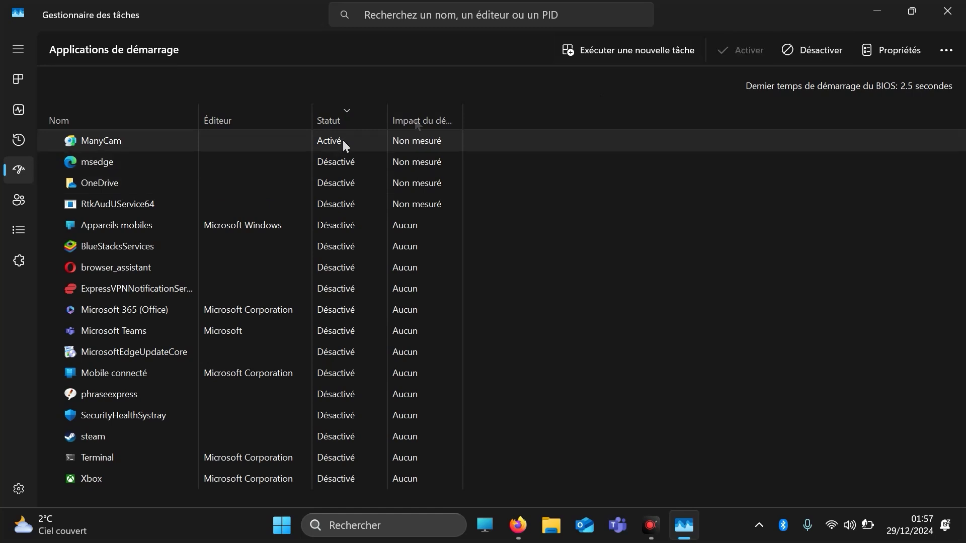
pyautogui.click(810, 52)
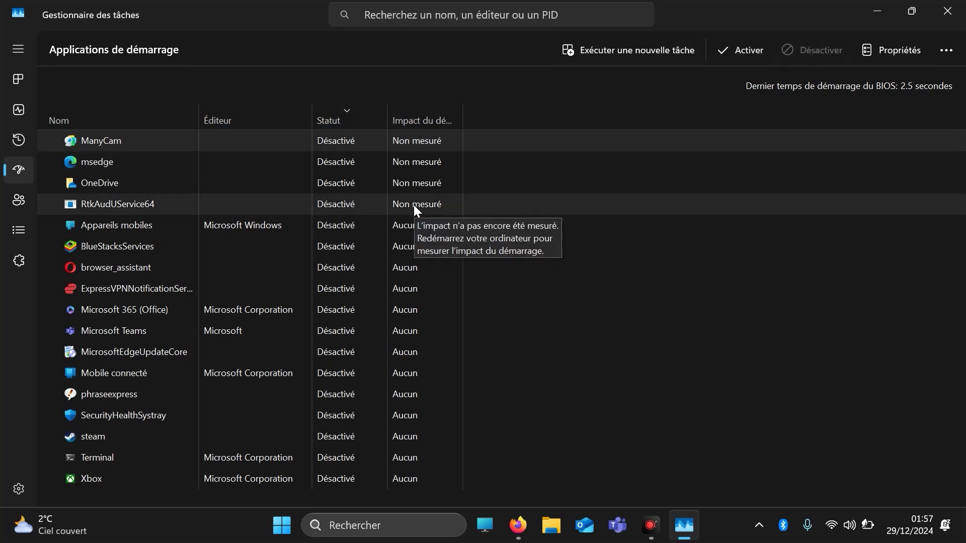
# - Enable SecurityHealthSystray and RtkAudUService64 at startup and close Task Manager
pyautogui.click(367, 415)
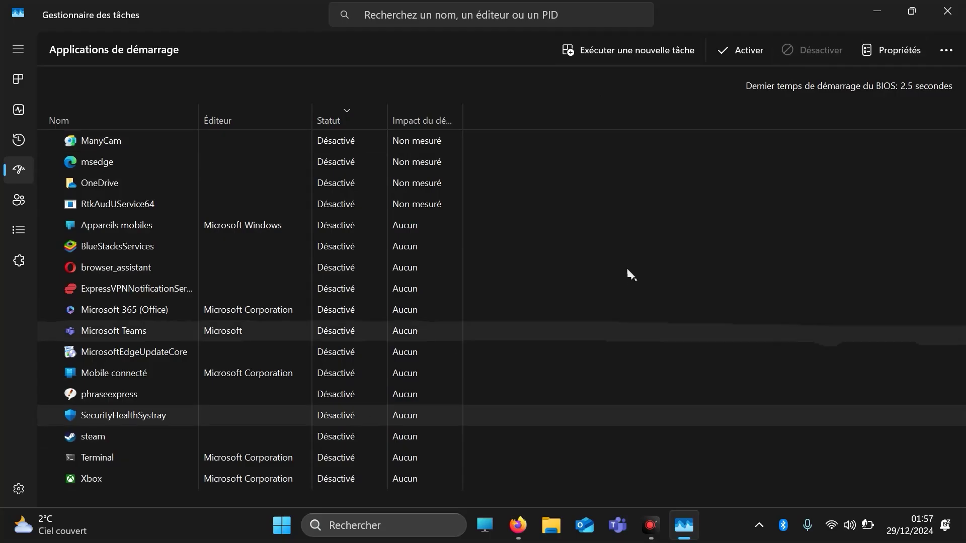
pyautogui.click(753, 50)
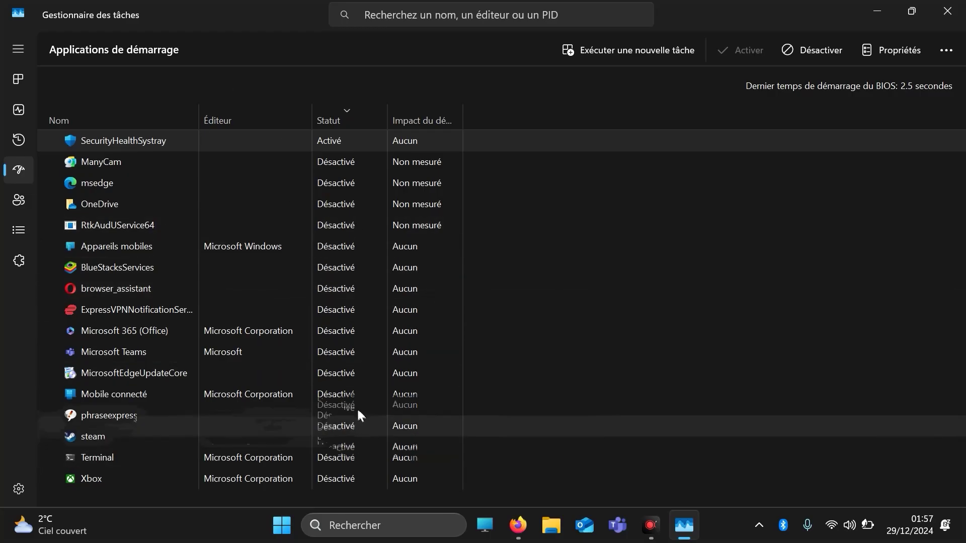
pyautogui.click(338, 216)
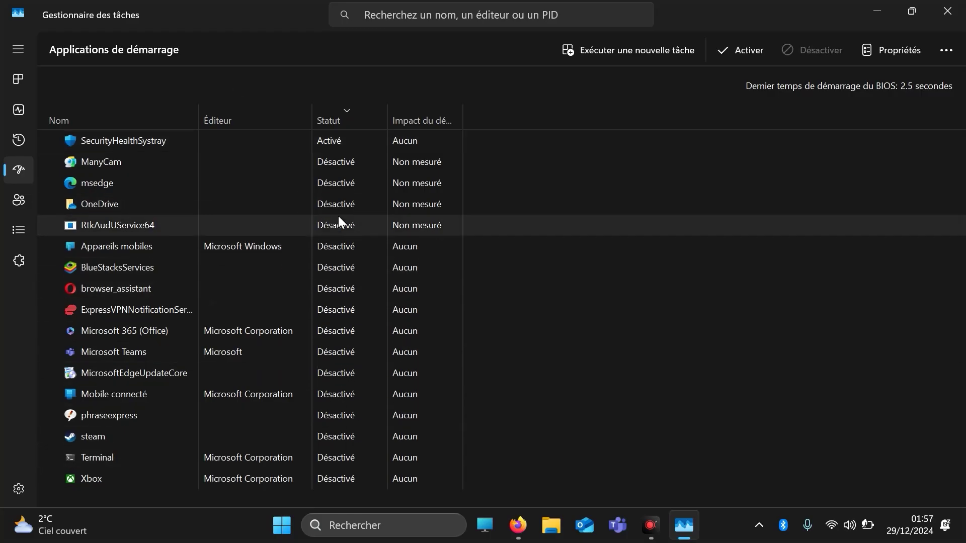
pyautogui.click(738, 49)
pyautogui.click(947, 11)
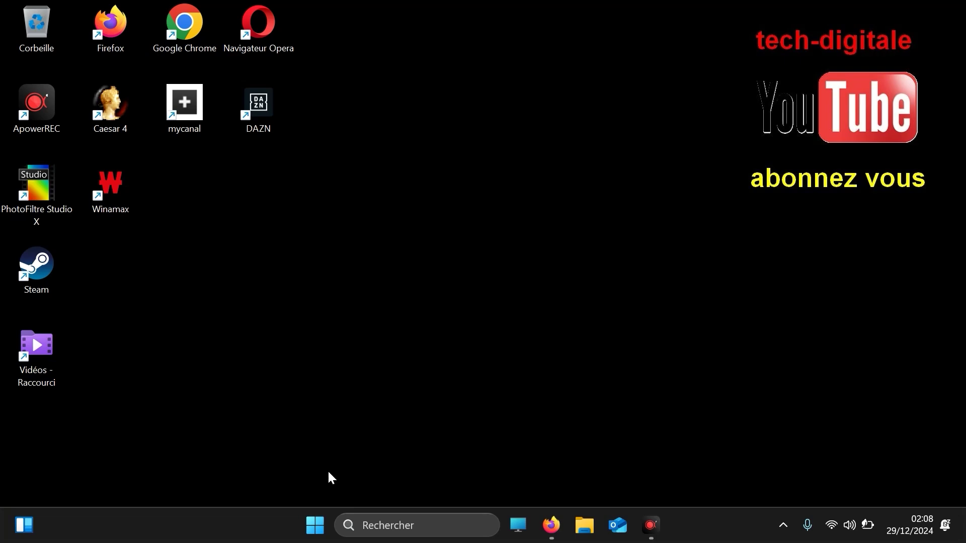
# - Search Windows for "perfomance" and open the settings for adjusting the appearance and performance of Windows
pyautogui.click(369, 525)
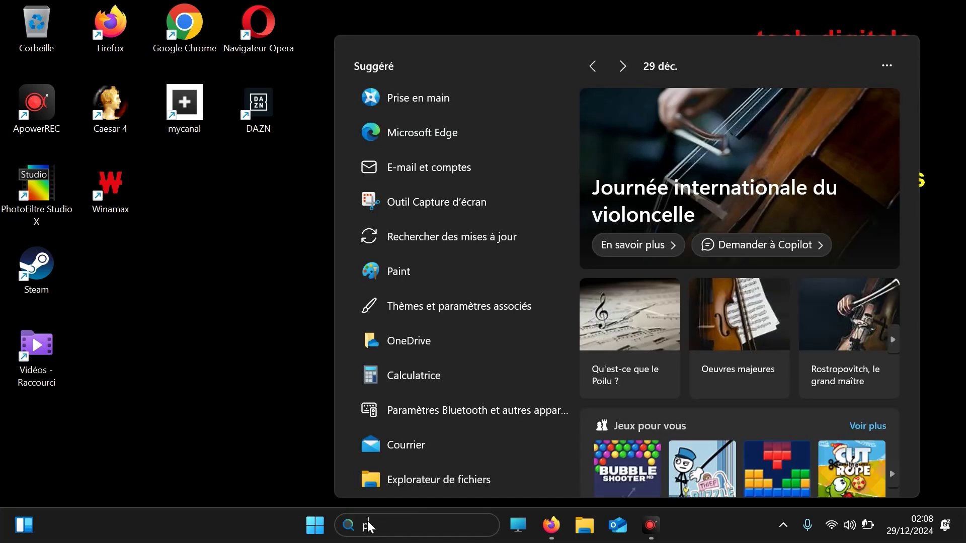
pyautogui.write('perfom')
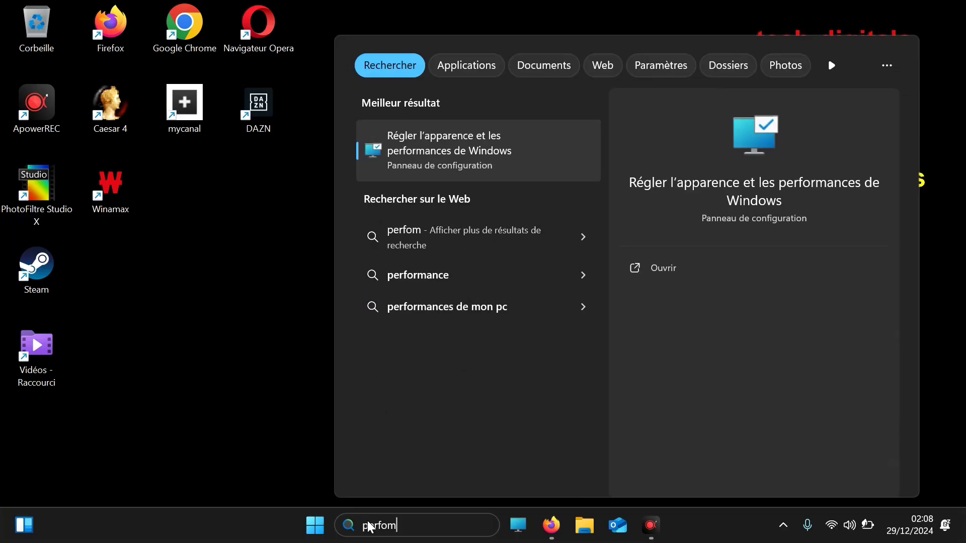
pyautogui.write('ance')
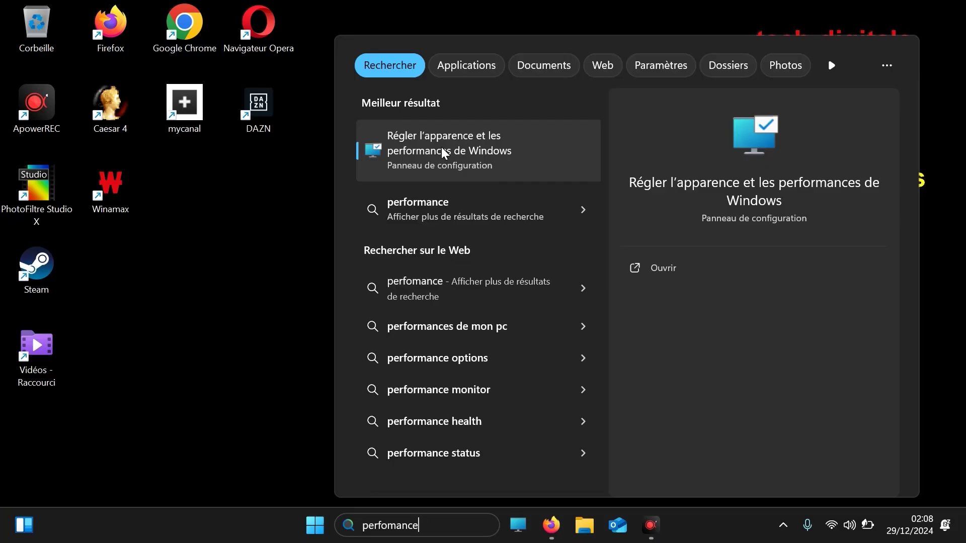
pyautogui.click(443, 151)
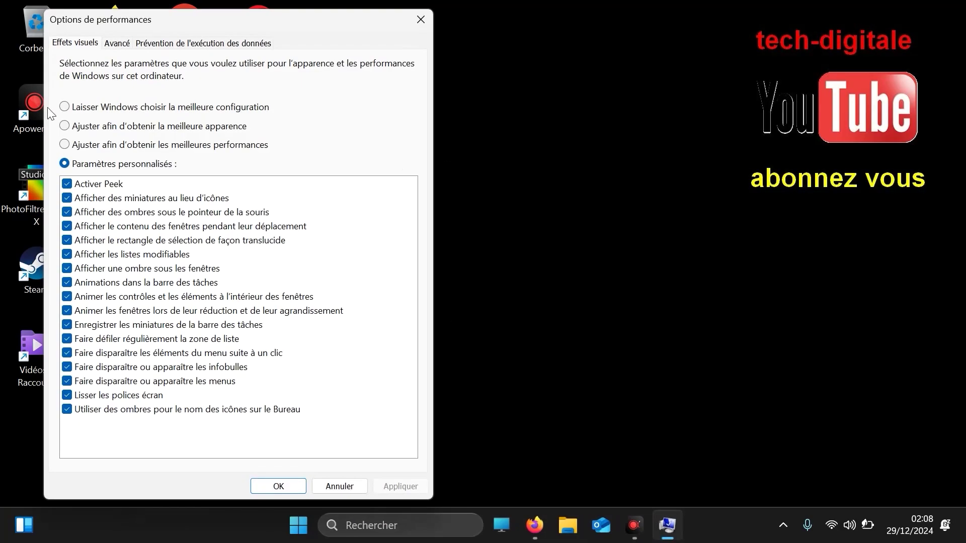
# - Turn off all custom visual effects except Lisser les polices écran and apply the settings
pyautogui.click(125, 409)
pyautogui.click(122, 395)
pyautogui.click(125, 380)
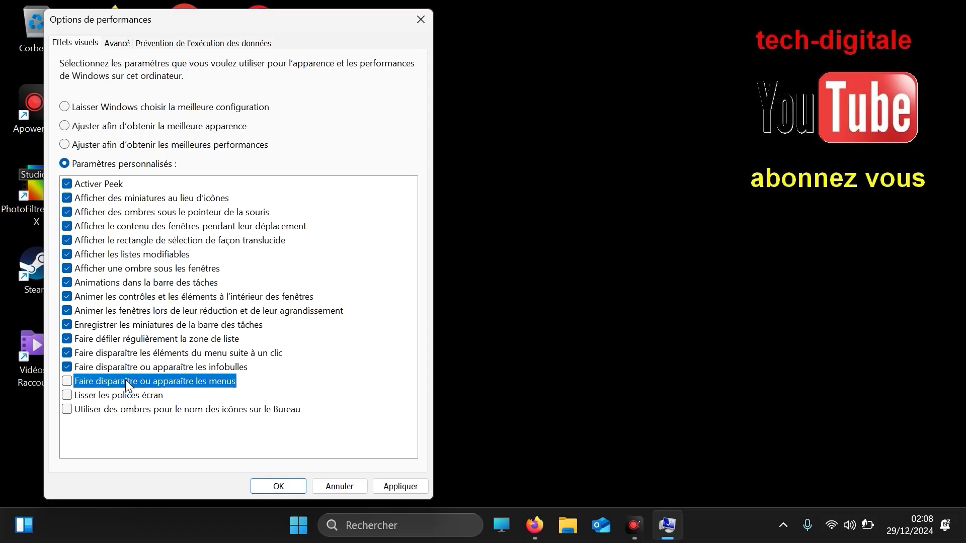
pyautogui.click(126, 366)
pyautogui.click(126, 352)
pyautogui.click(127, 338)
pyautogui.click(129, 325)
pyautogui.click(129, 312)
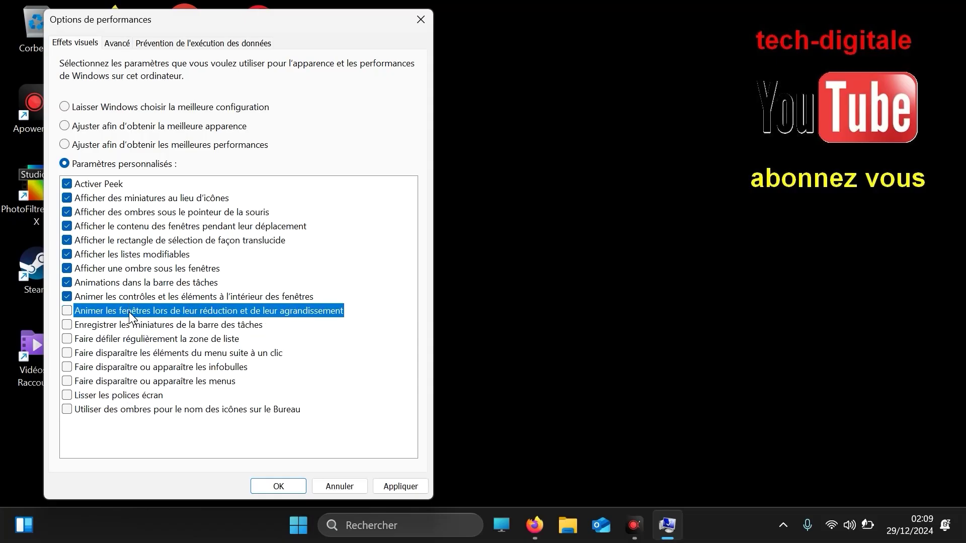
pyautogui.click(132, 296)
pyautogui.click(129, 282)
pyautogui.click(128, 269)
pyautogui.click(123, 250)
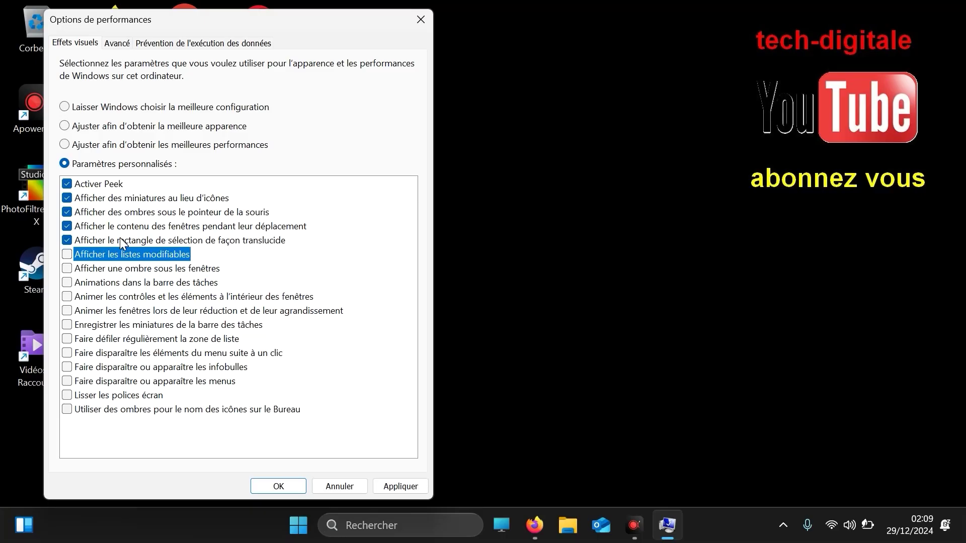
pyautogui.click(120, 238)
pyautogui.click(118, 225)
pyautogui.click(117, 211)
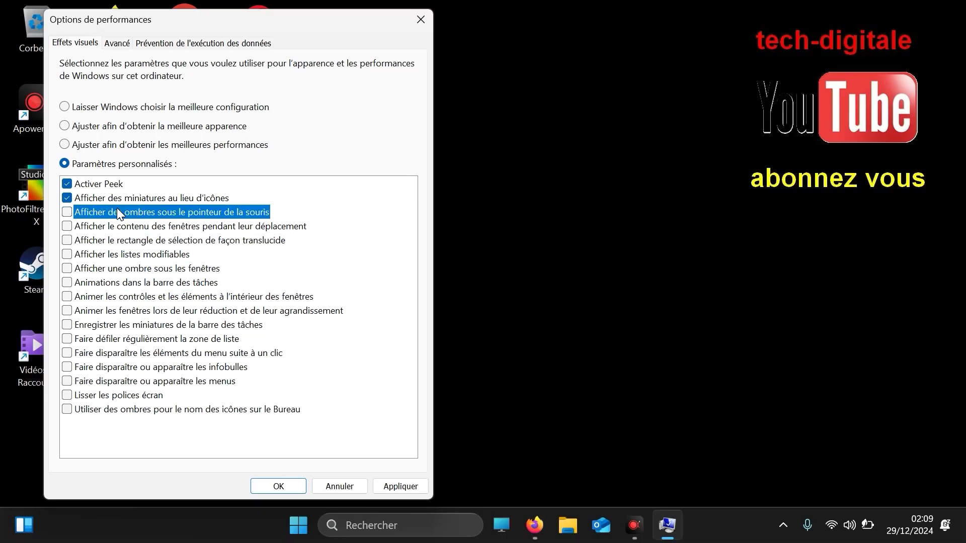
pyautogui.click(112, 198)
pyautogui.click(104, 181)
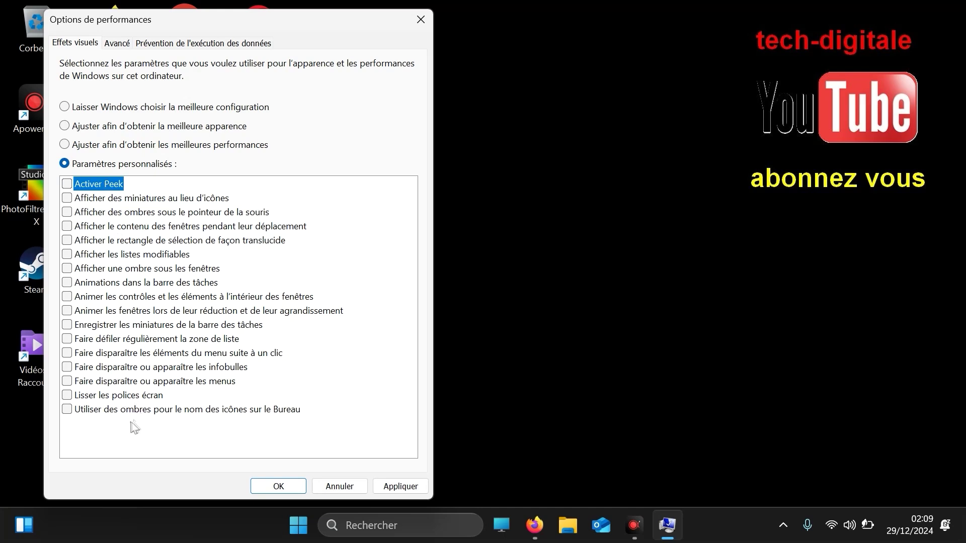
pyautogui.click(69, 395)
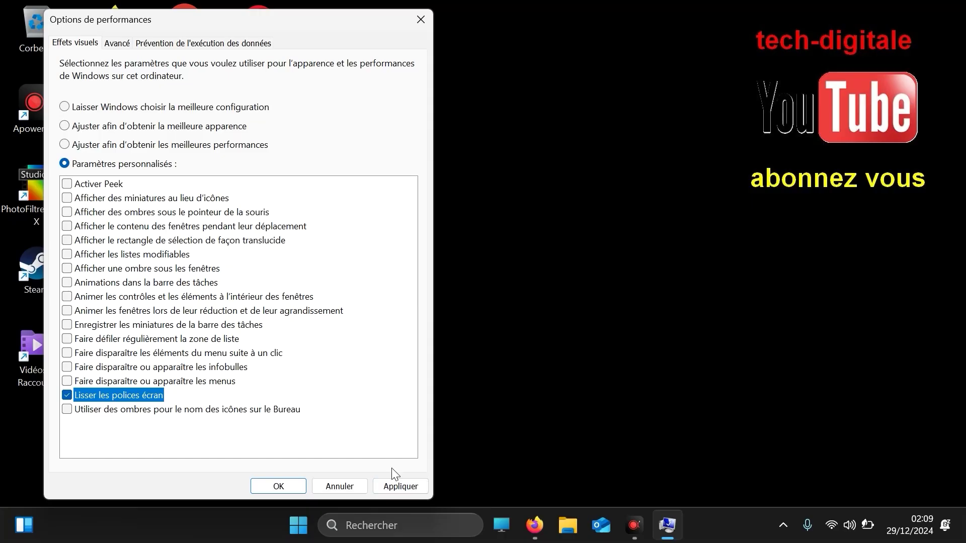
pyautogui.click(400, 487)
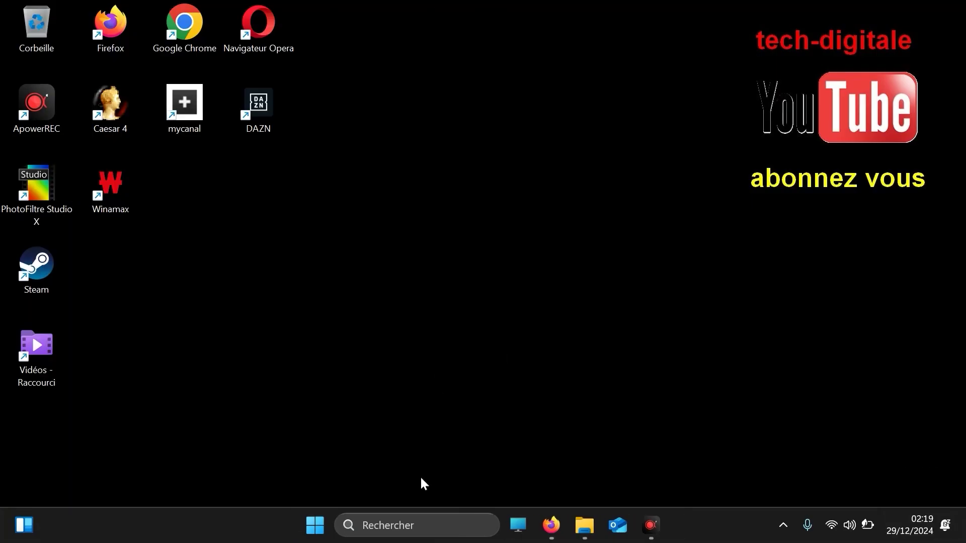
# - Search Windows for "graphique" and open Paramètres graphiques
pyautogui.click(402, 525)
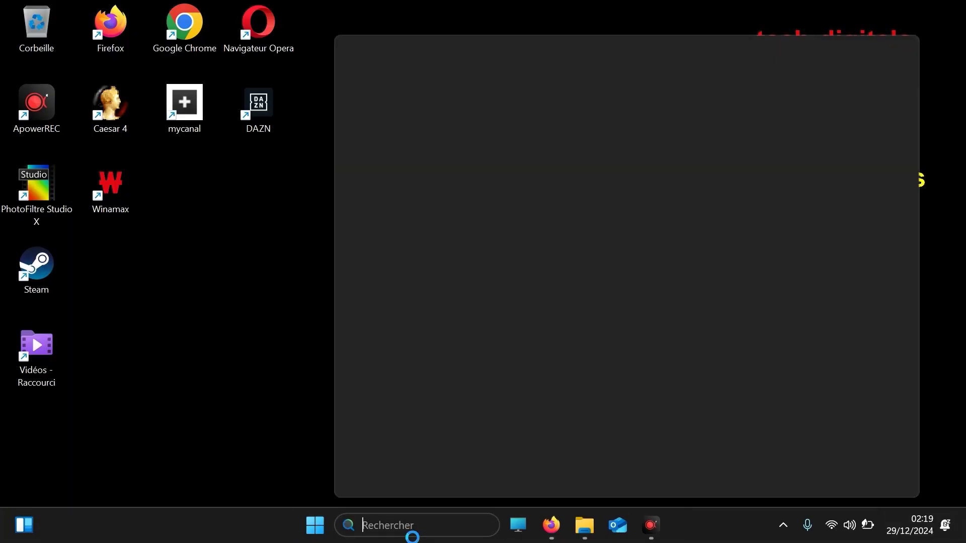
pyautogui.write('gra')
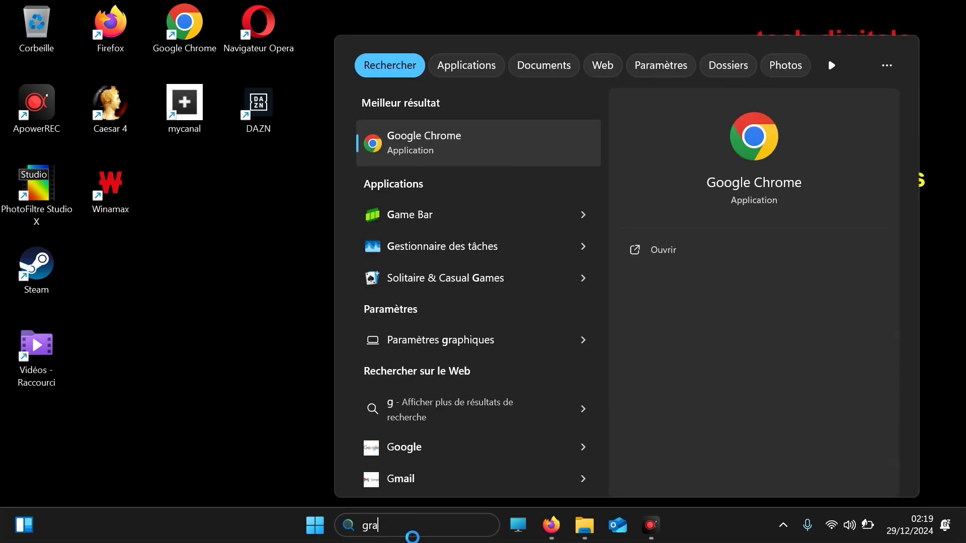
pyautogui.write('phique')
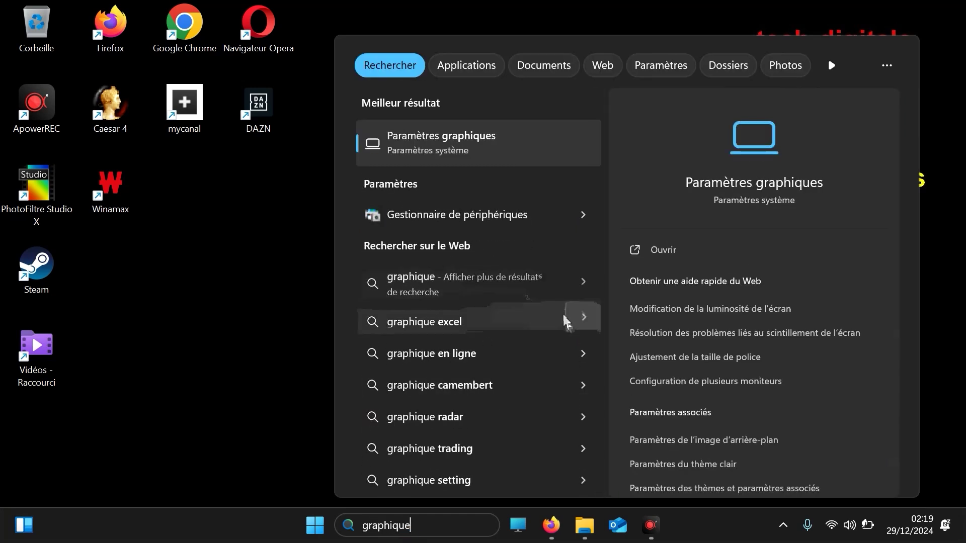
pyautogui.click(453, 146)
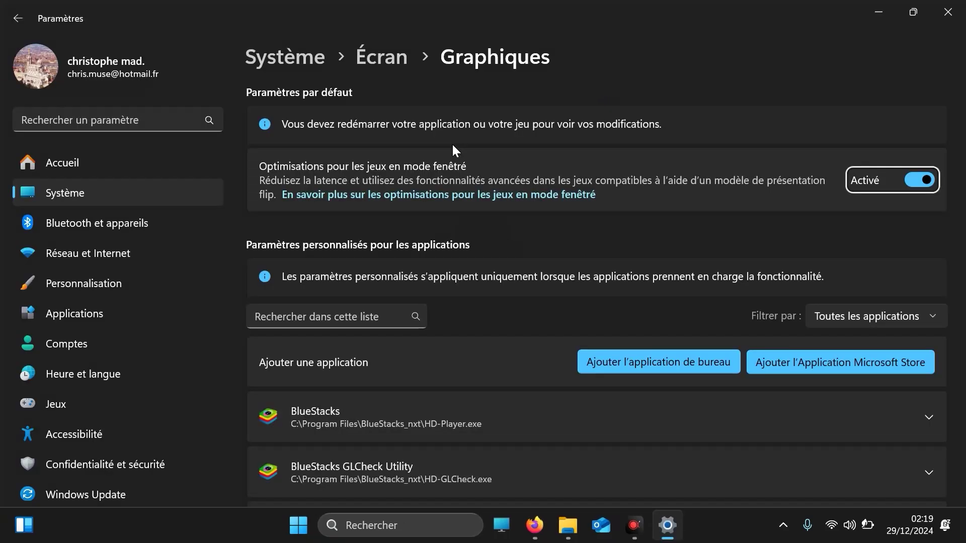
# - Set Microsoft Excel's GPU preference to Hautes performances (AMD Radeon(TM) Vega 8 Graphics)
pyautogui.moveTo(962, 170)
pyautogui.mouseDown()
pyautogui.moveTo(961, 414)
pyautogui.moveTo(963, 308)
pyautogui.mouseUp()
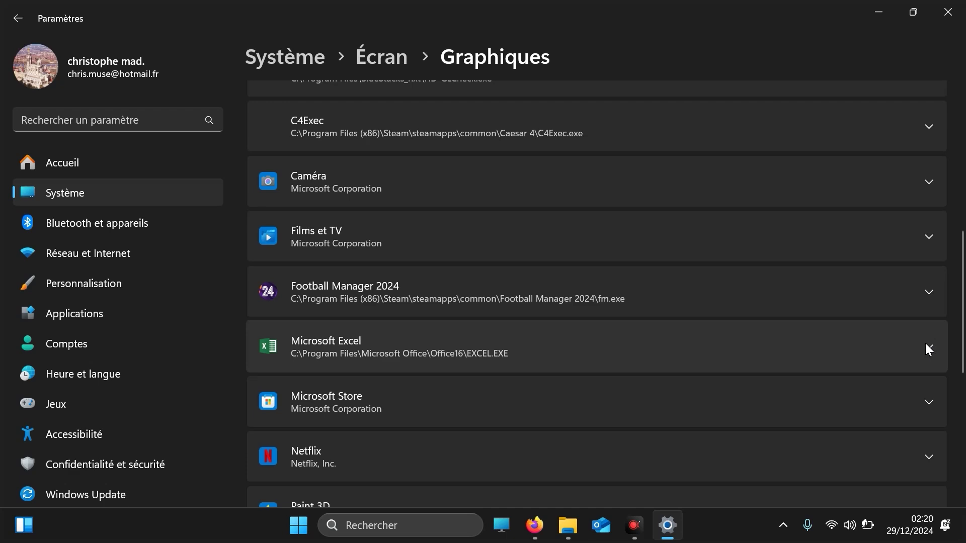
pyautogui.click(927, 345)
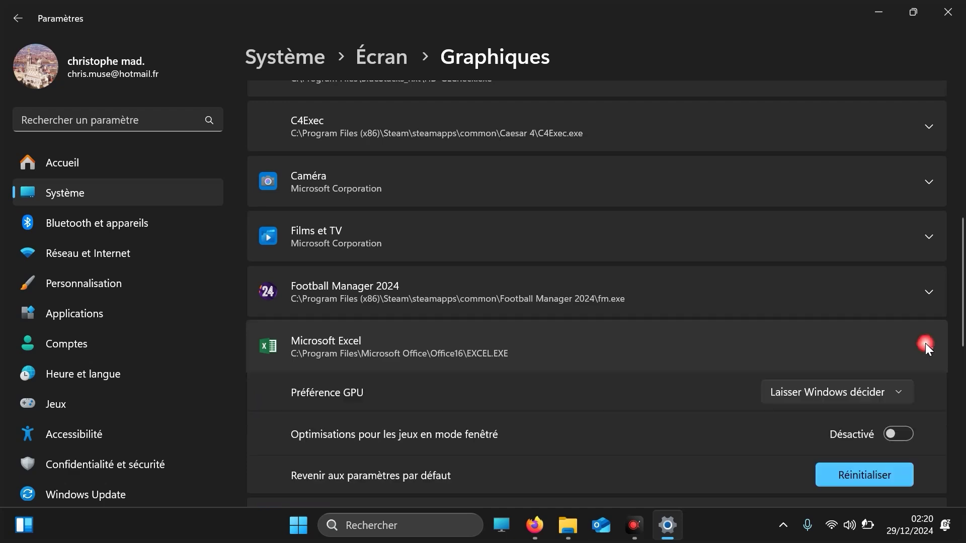
pyautogui.click(849, 393)
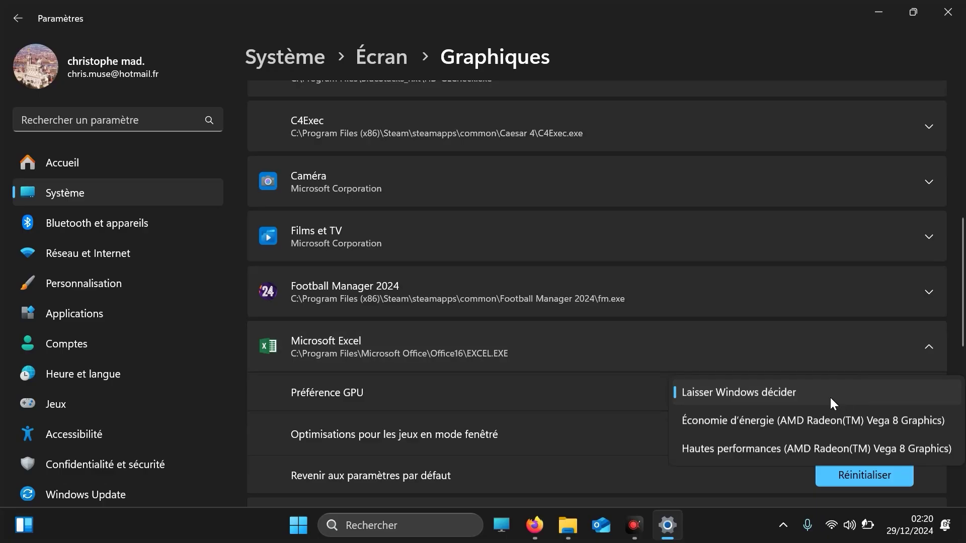
pyautogui.click(812, 448)
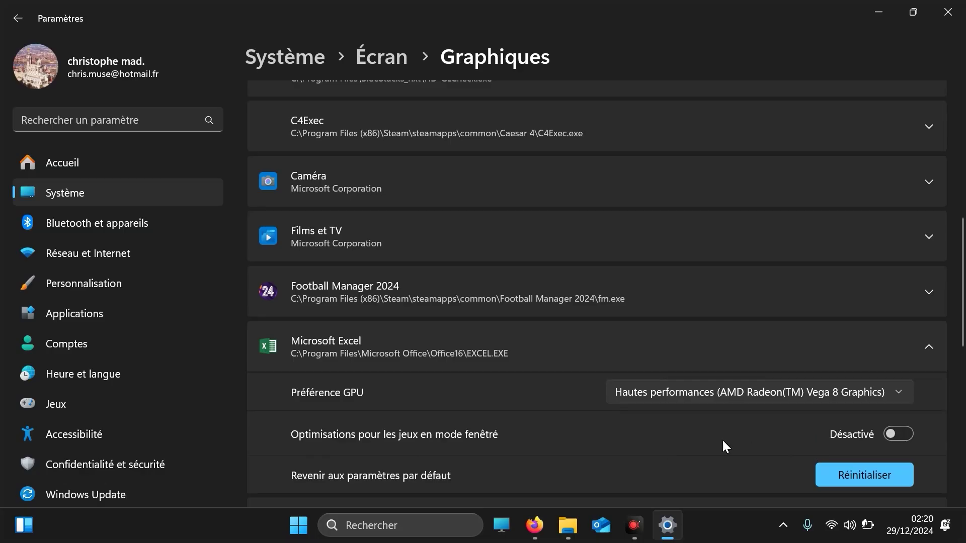
# - Start adding a desktop application to the custom graphics list and browse up to the local disk's root folder
pyautogui.scroll(-2, 964, 336)
pyautogui.scroll(-5, 964, 336)
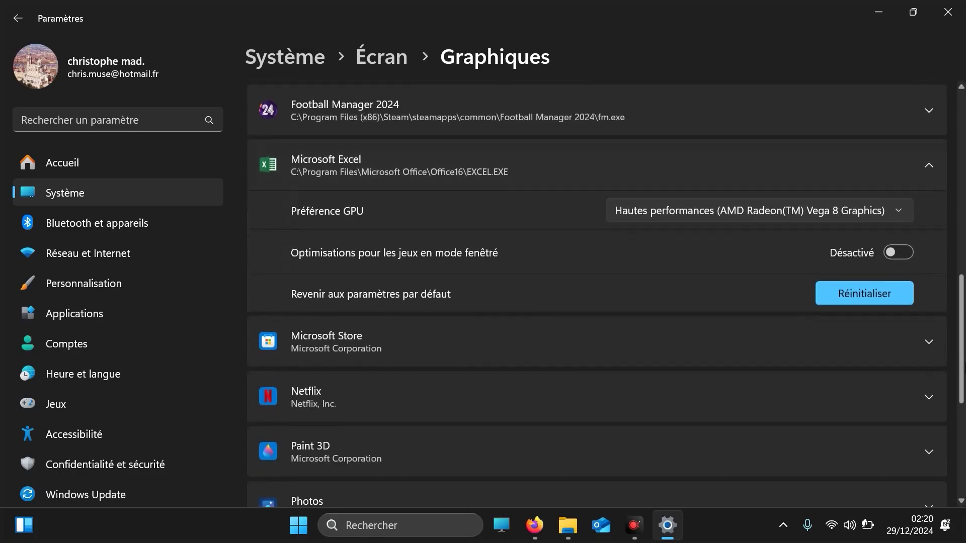
pyautogui.scroll(8, 964, 336)
pyautogui.scroll(-8, 964, 336)
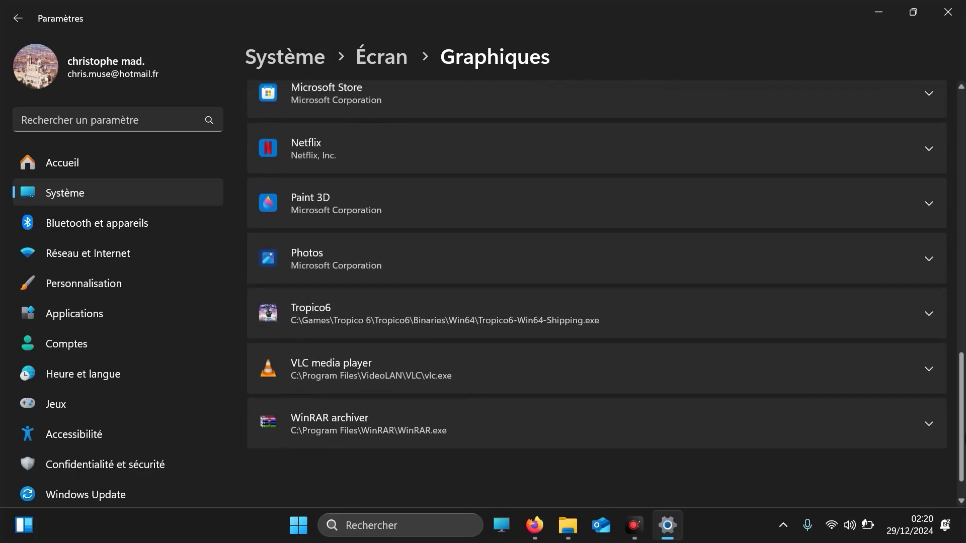
pyautogui.scroll(15, 962, 157)
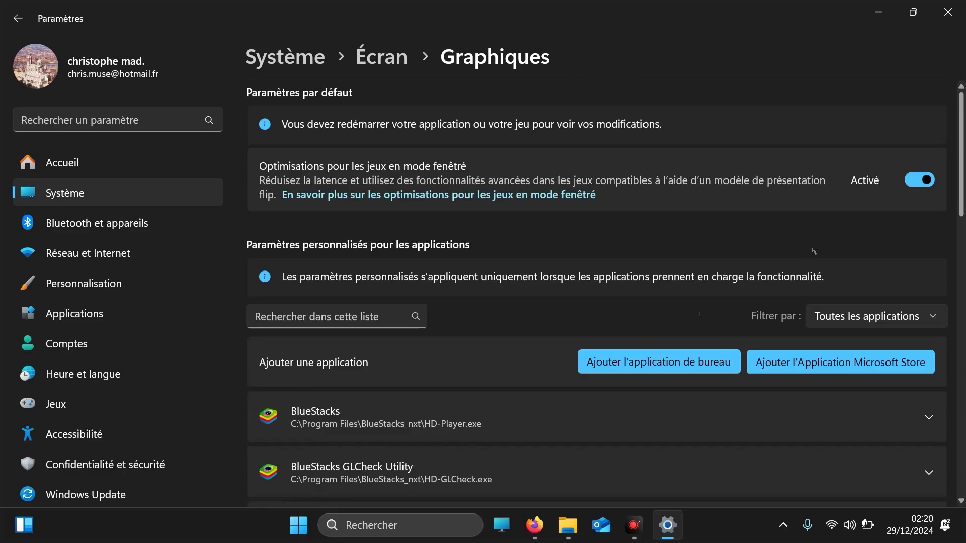
pyautogui.click(642, 367)
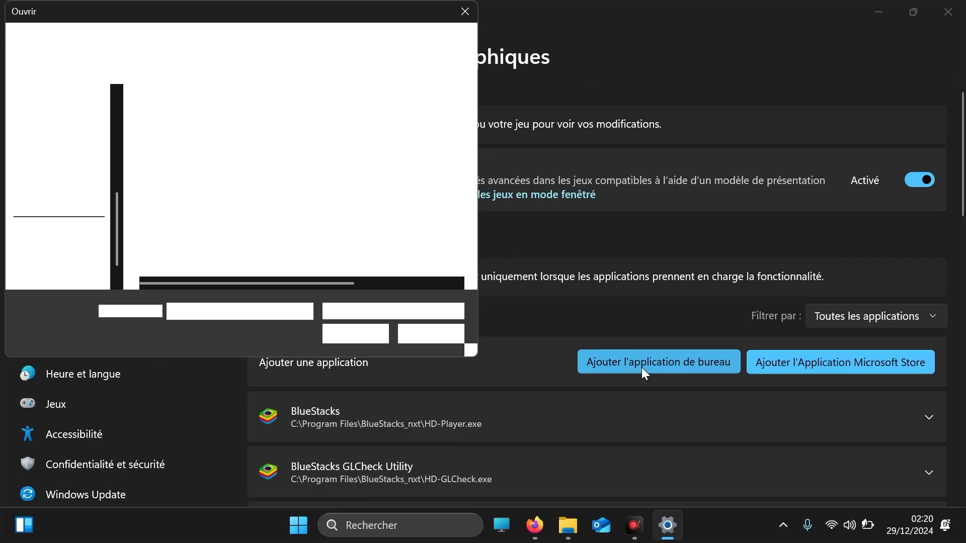
pyautogui.moveTo(472, 110); pyautogui.dragTo(474, 80)
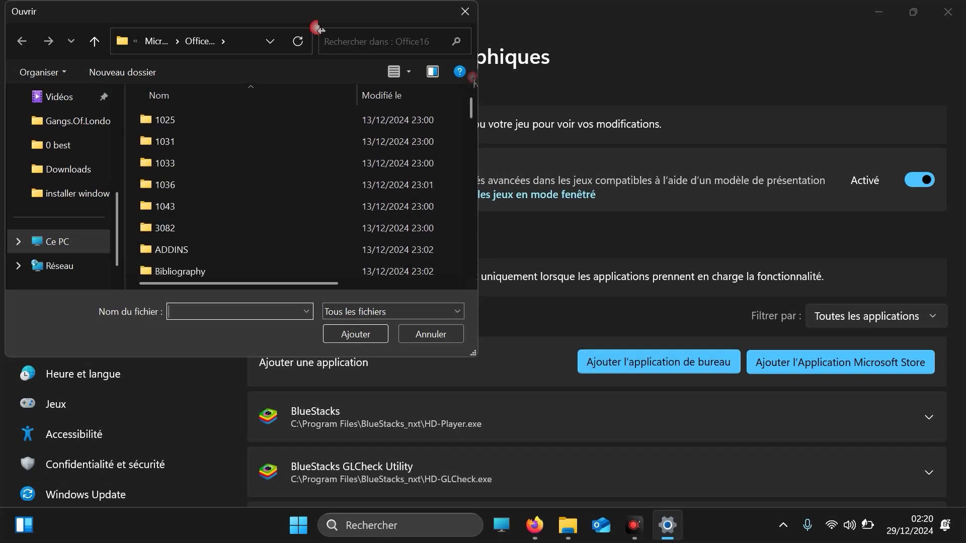
pyautogui.click(153, 41)
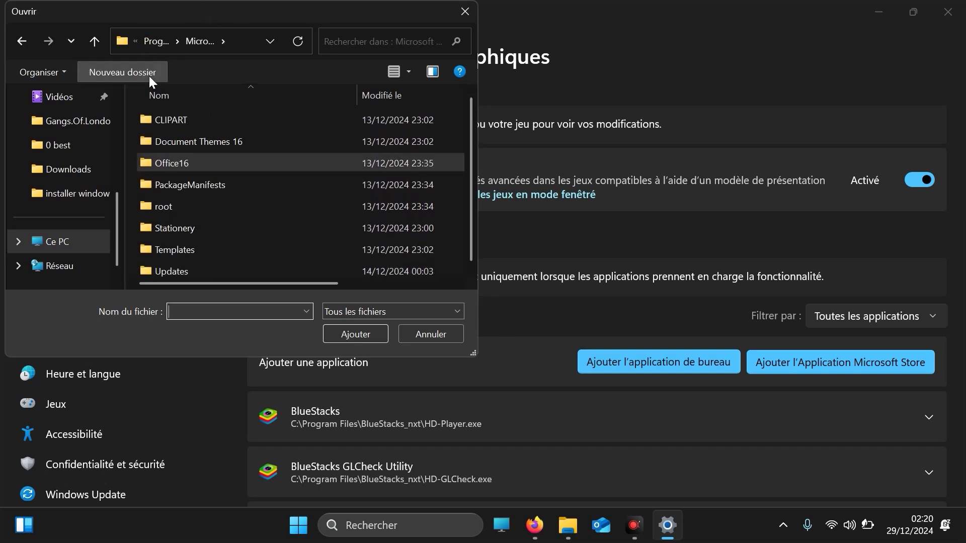
pyautogui.click(154, 39)
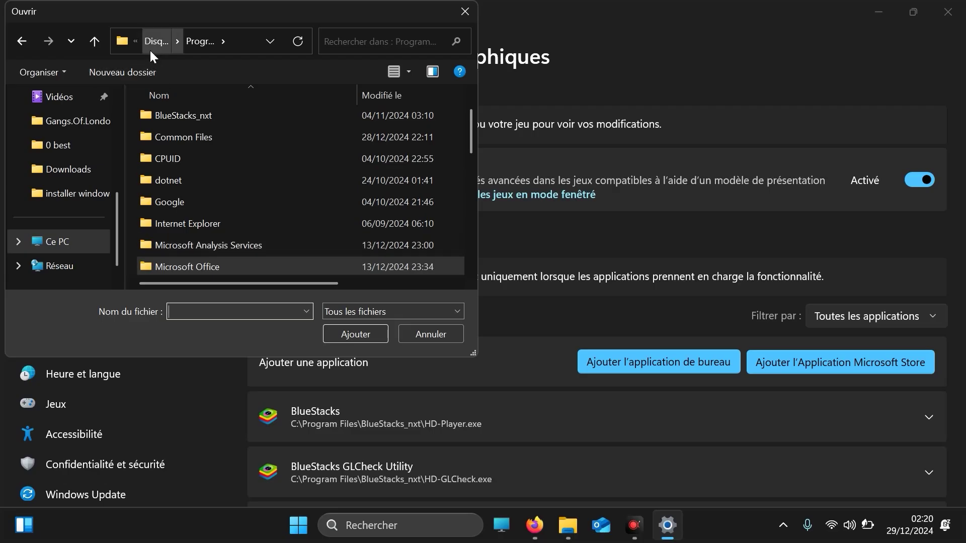
pyautogui.click(151, 42)
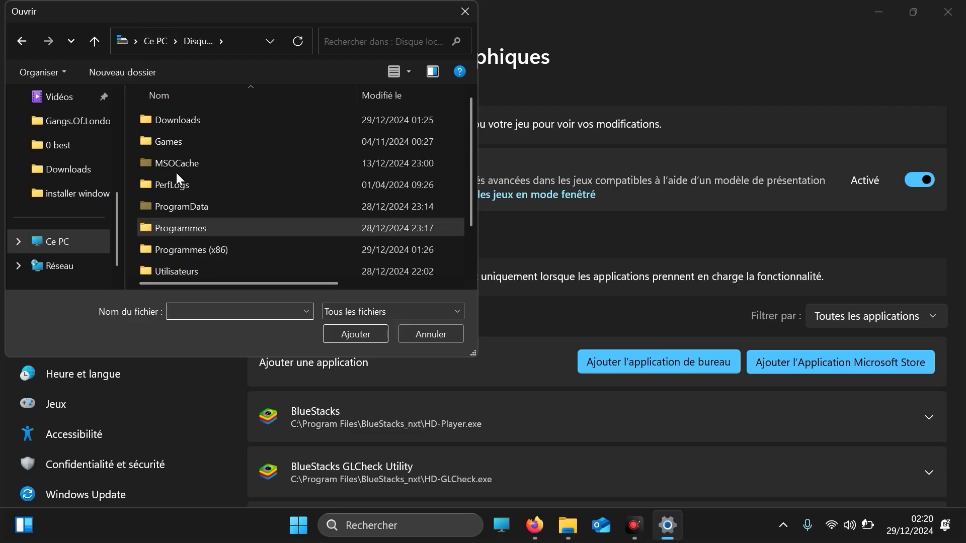
pyautogui.doubleClick(216, 234)
pyautogui.moveTo(471, 119)
pyautogui.mouseDown()
pyautogui.moveTo(480, 155)
pyautogui.moveTo(488, 128)
pyautogui.mouseUp()
pyautogui.click(136, 41)
pyautogui.click(151, 42)
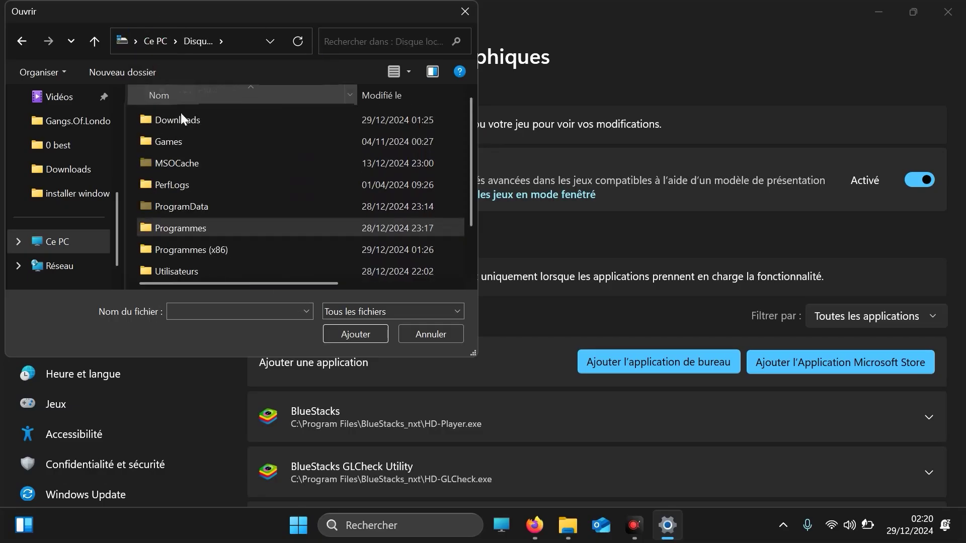
# - Add pfstudiox from the PhotoFiltre Studio X folder in Programmes (x86) to the graphics application list
pyautogui.doubleClick(203, 247)
pyautogui.moveTo(473, 137); pyautogui.dragTo(491, 214)
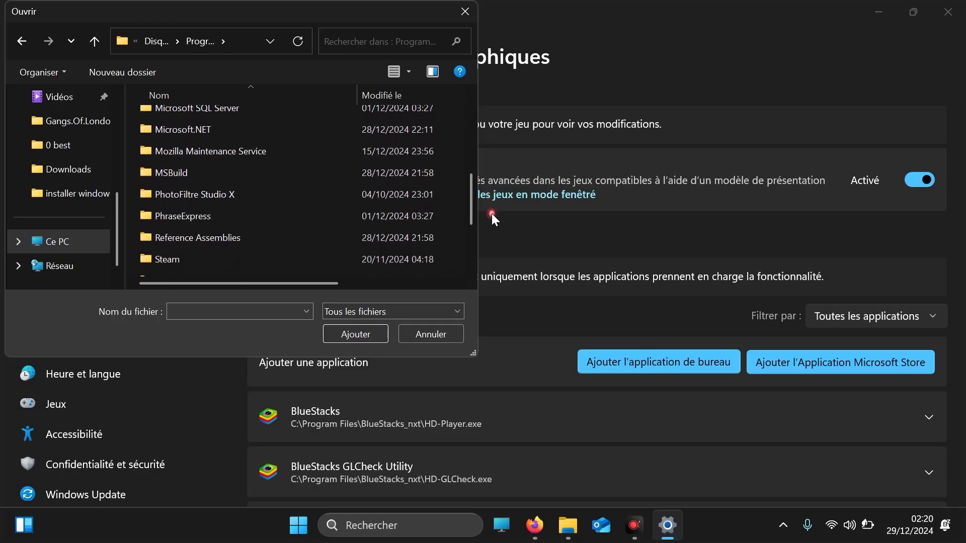
pyautogui.doubleClick(250, 201)
pyautogui.moveTo(470, 146); pyautogui.dragTo(487, 238)
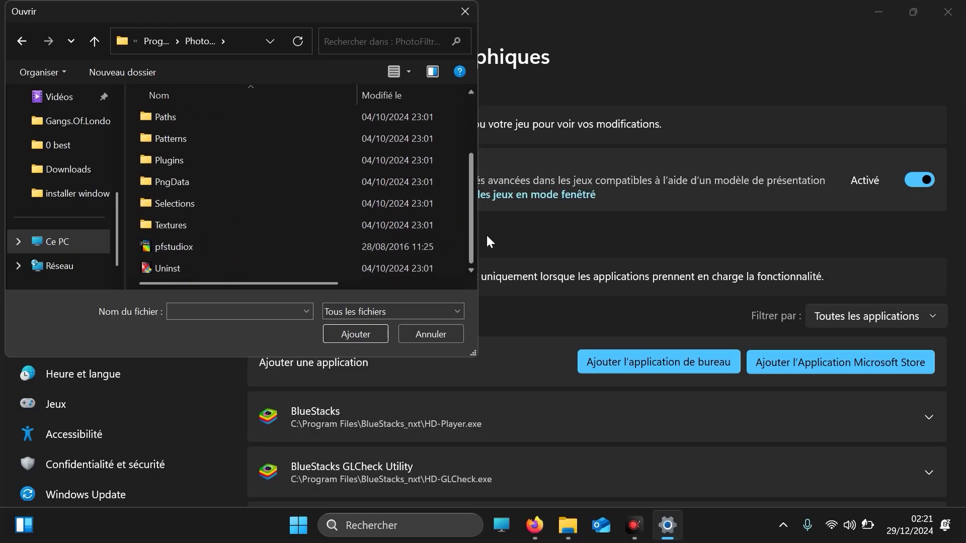
pyautogui.doubleClick(175, 246)
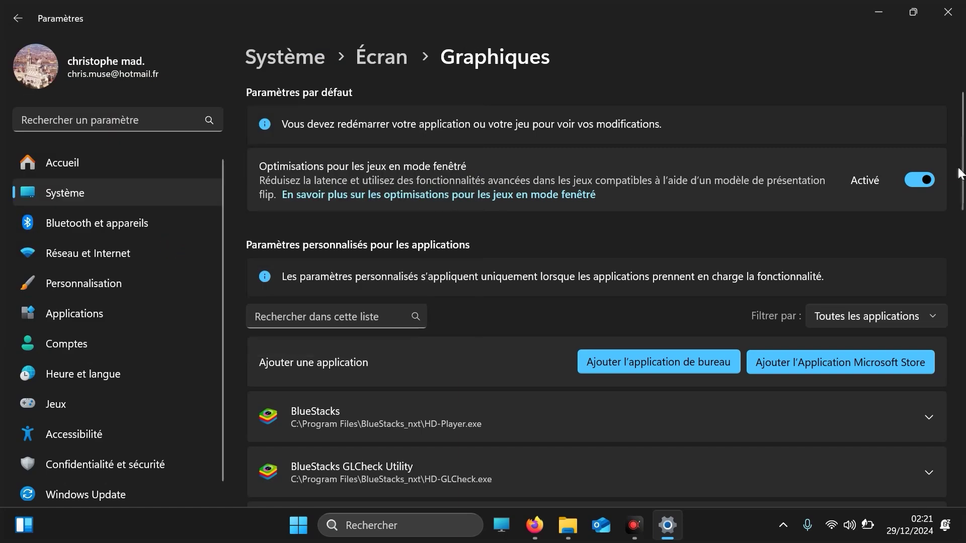
# - Set PhotoFiltre Studio X's GPU preference to Hautes performances and turn off its Optimisations pour les jeux en mode fenêtré
pyautogui.scroll(-2, 960, 286)
pyautogui.scroll(-12, 961, 286)
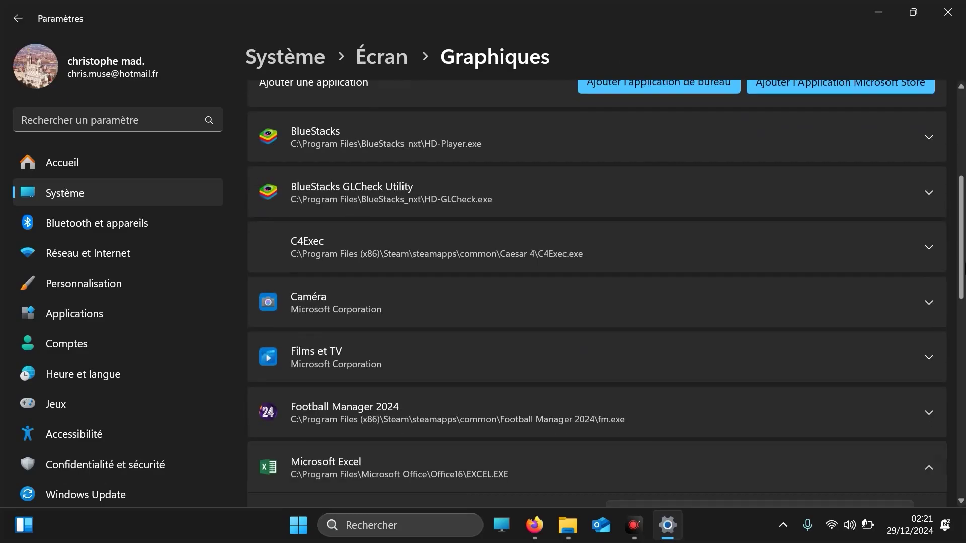
pyautogui.scroll(-2, 961, 285)
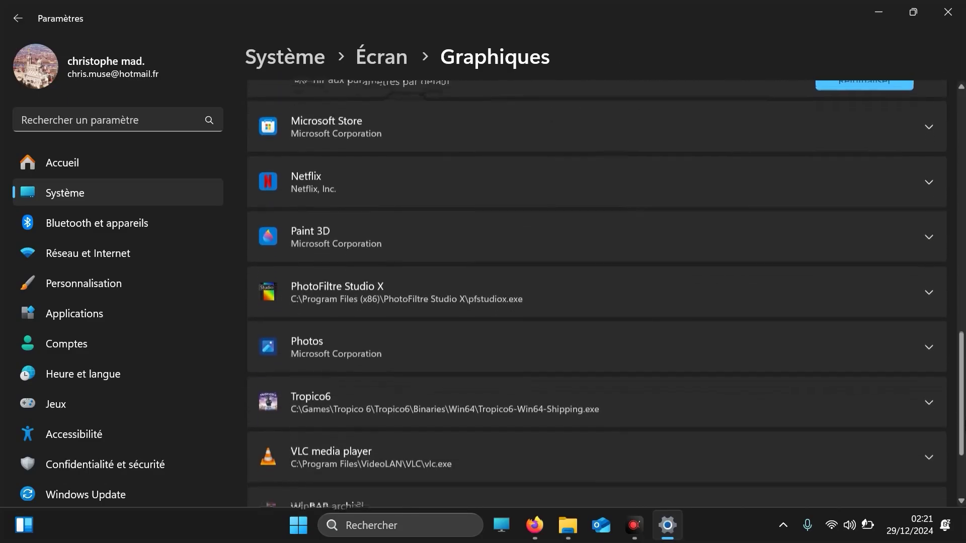
pyautogui.click(928, 270)
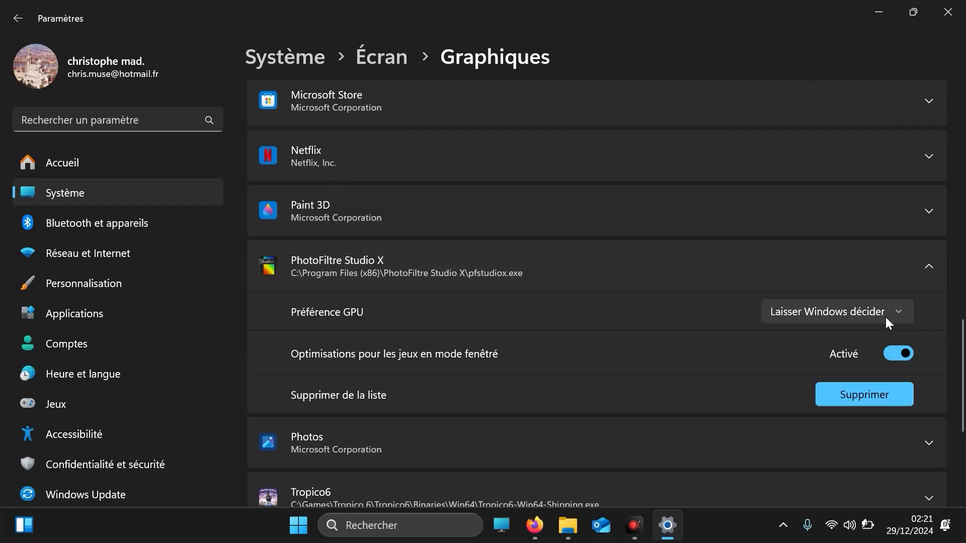
pyautogui.click(871, 317)
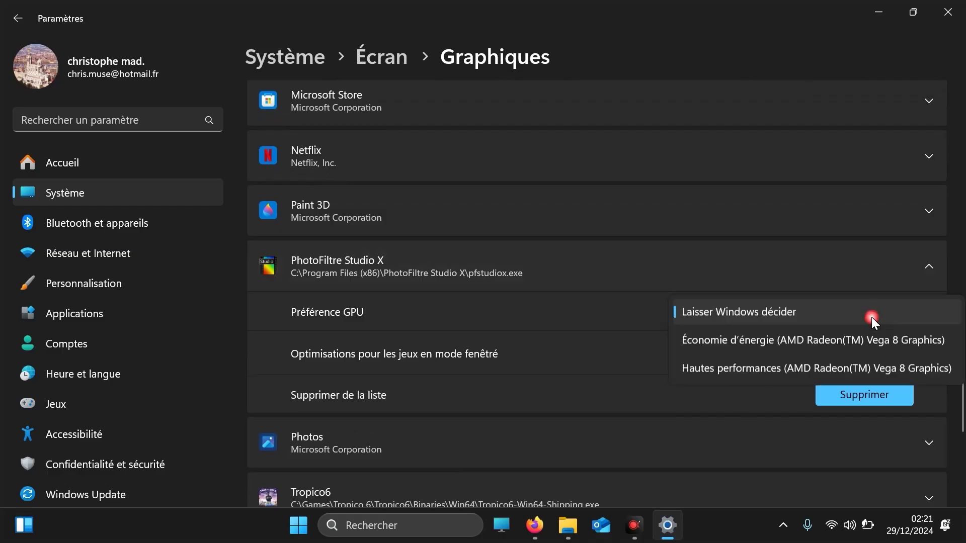
pyautogui.click(804, 364)
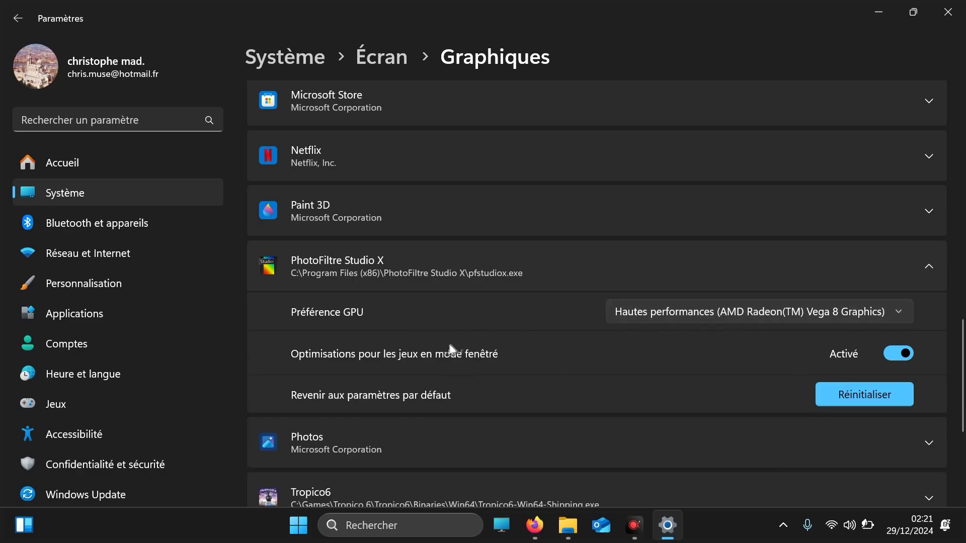
pyautogui.click(895, 354)
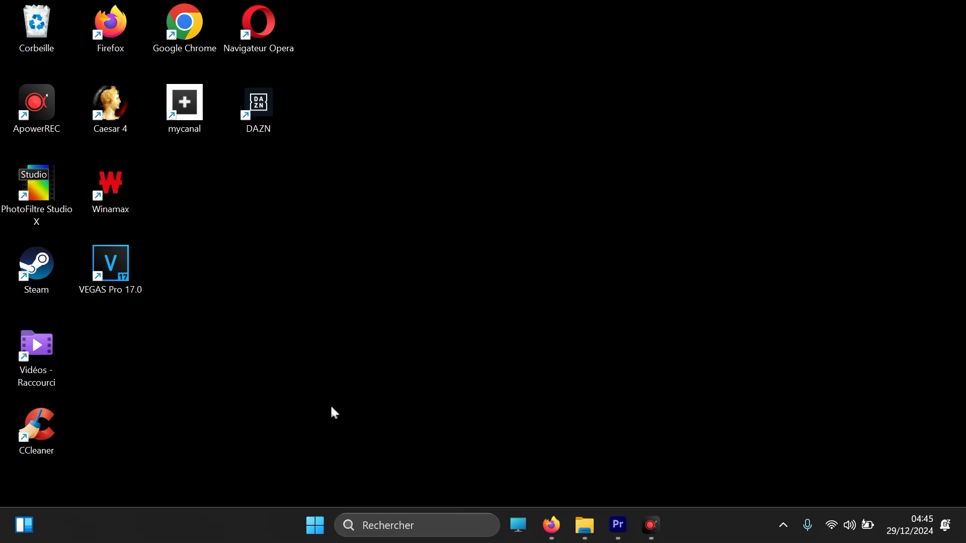
# - Search Windows for "alimentation" and open Choisir un mode de gestion d'alimentation
pyautogui.click(421, 529)
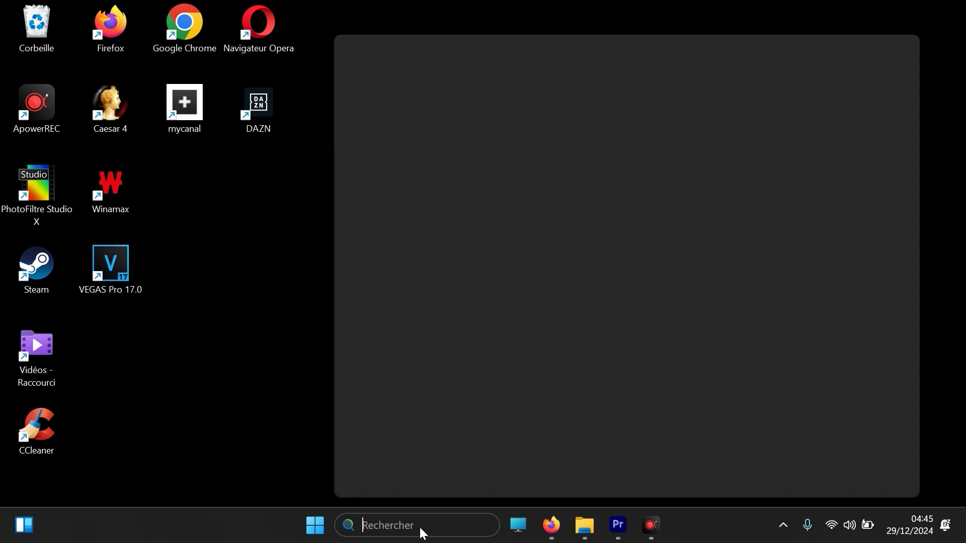
pyautogui.write('alimen')
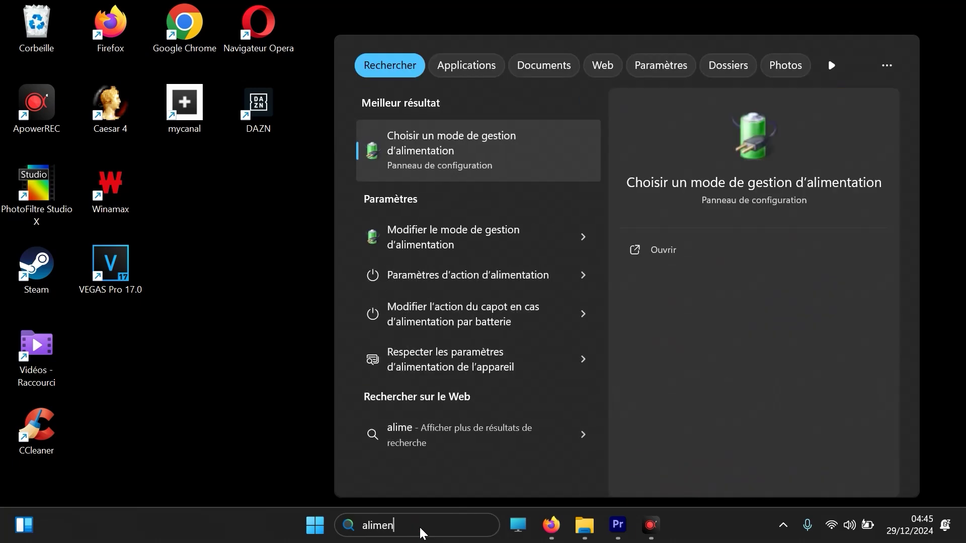
pyautogui.write('tation')
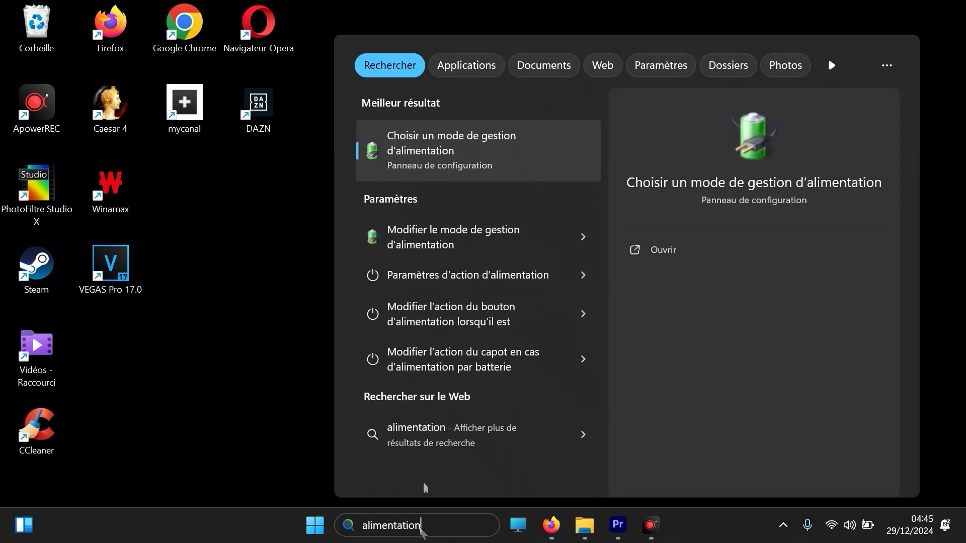
pyautogui.click(475, 154)
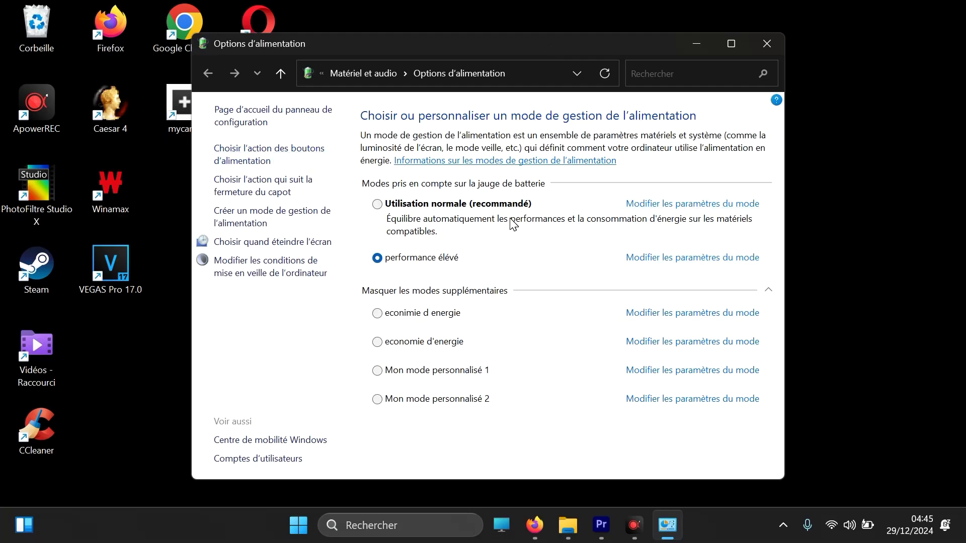
# - Try to create a power plan named "economie d'energie" based on Économie d'énergie, and return to the power options
pyautogui.click(260, 215)
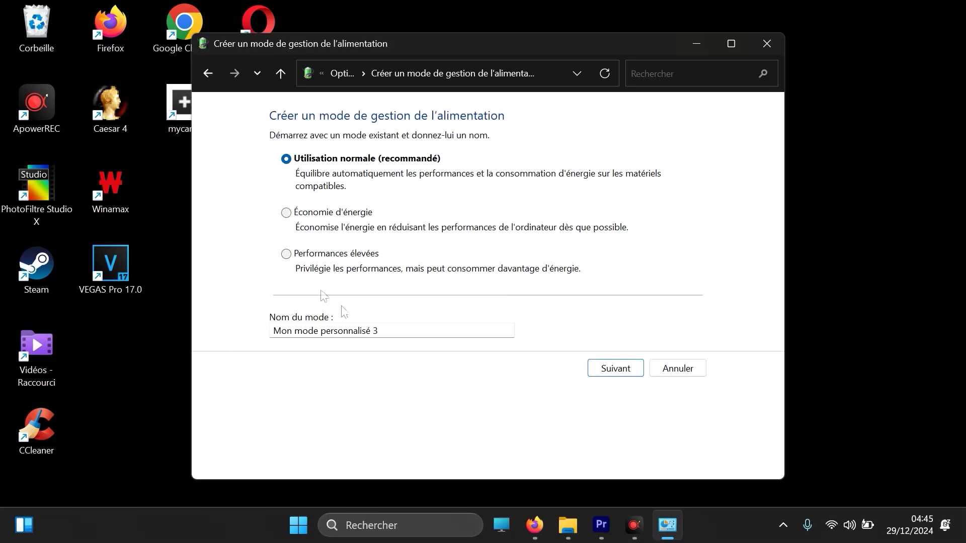
pyautogui.click(334, 214)
pyautogui.moveTo(273, 331); pyautogui.dragTo(424, 312)
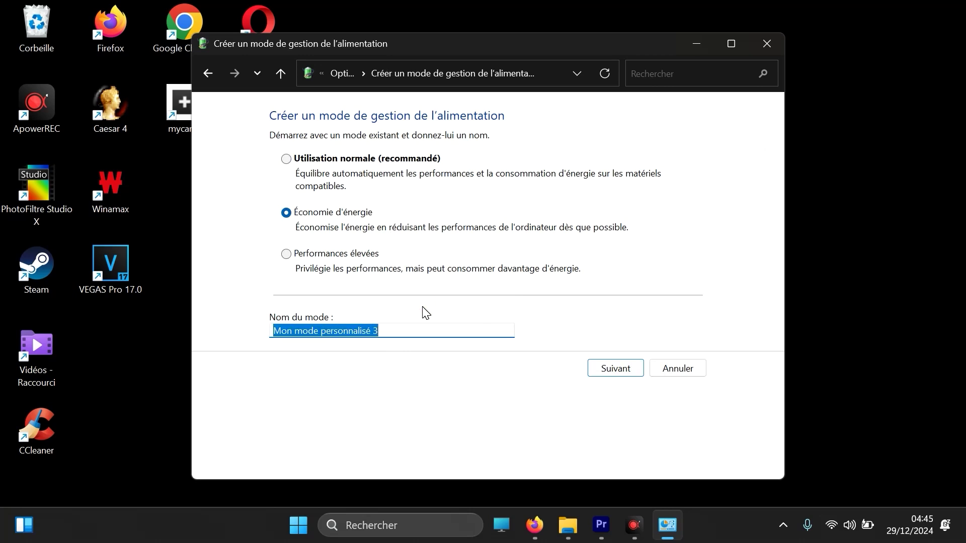
pyautogui.write("economie d'")
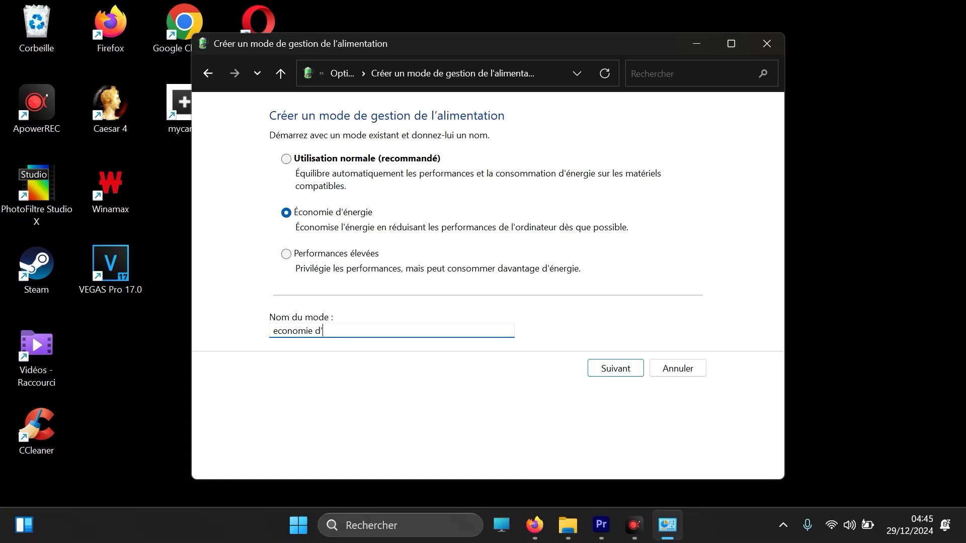
pyautogui.write('energi')
pyautogui.click(620, 376)
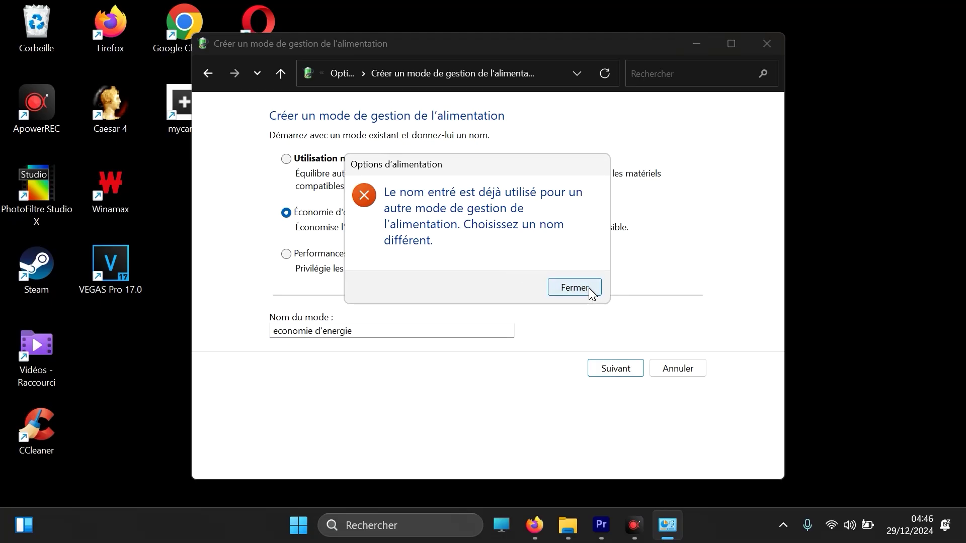
pyautogui.click(573, 288)
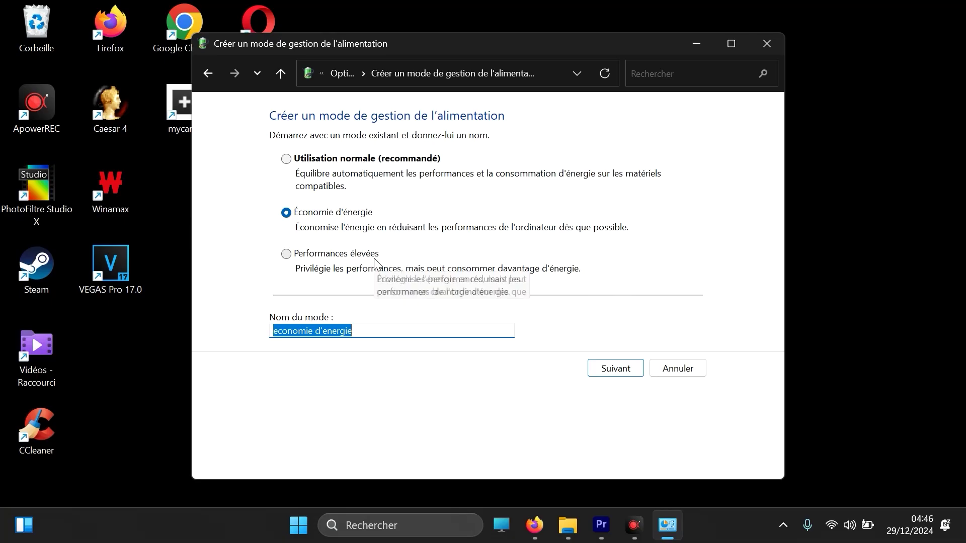
pyautogui.click(207, 73)
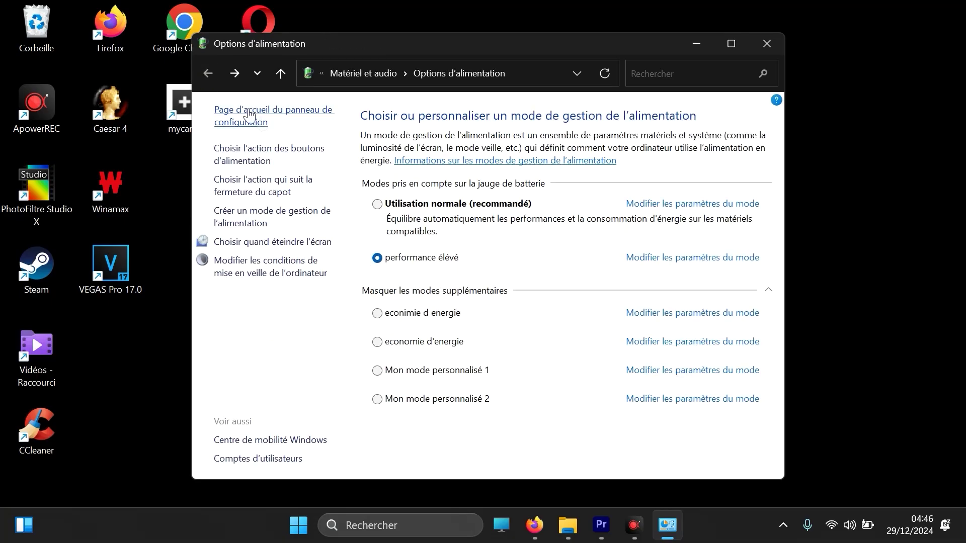
# - Try to create a power plan named "performance elevée" based on Performances élevées, and close the power options
pyautogui.click(255, 221)
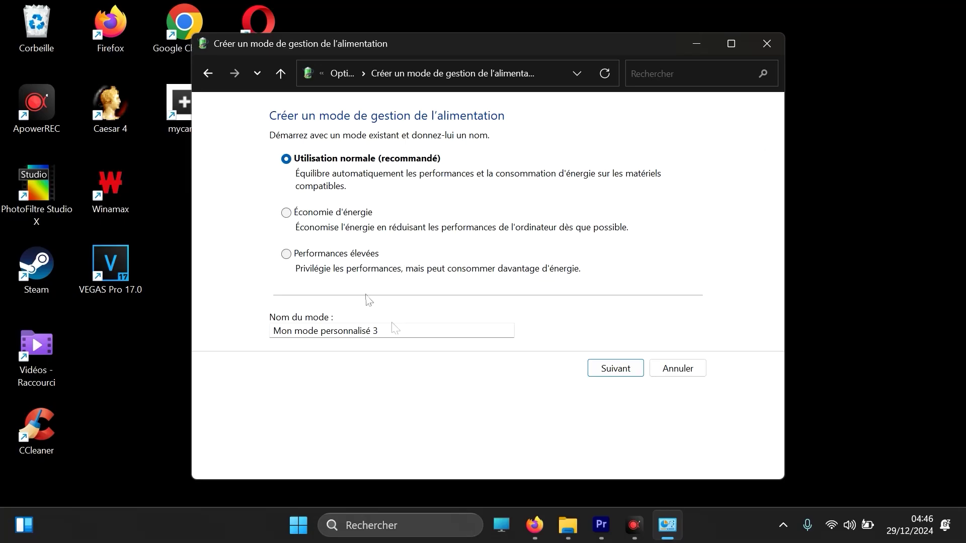
pyautogui.click(359, 257)
pyautogui.click(431, 328)
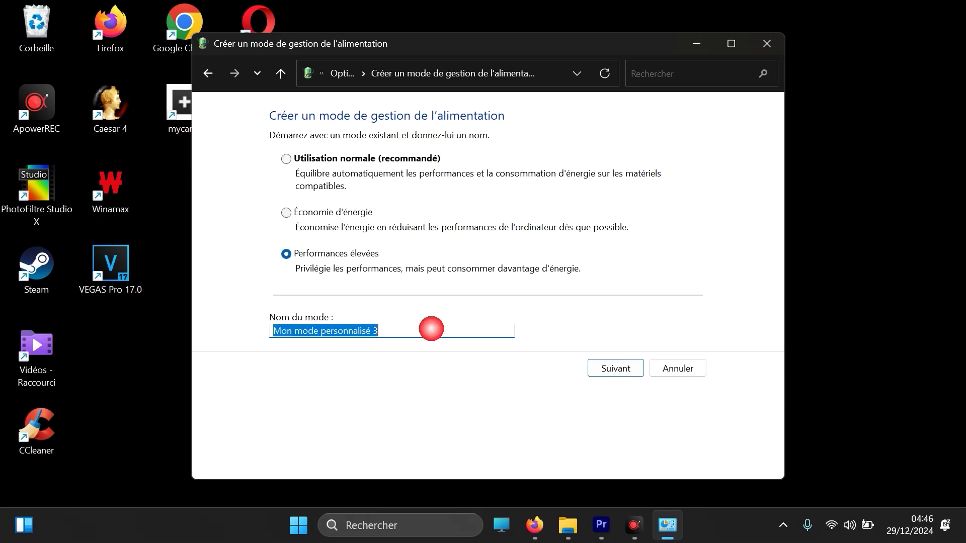
pyautogui.write('permorm')
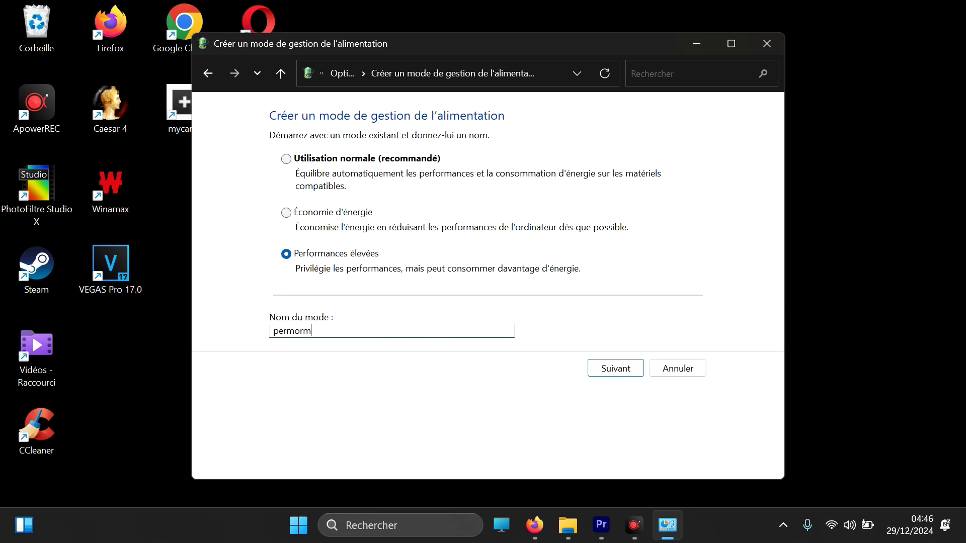
pyautogui.press('BackSpace')
pyautogui.press('BackSpace')
pyautogui.press('BackSpace')
pyautogui.press('BackSpace')
pyautogui.press('BackSpace')
pyautogui.press('BackSpace')
pyautogui.write('performance eleve')
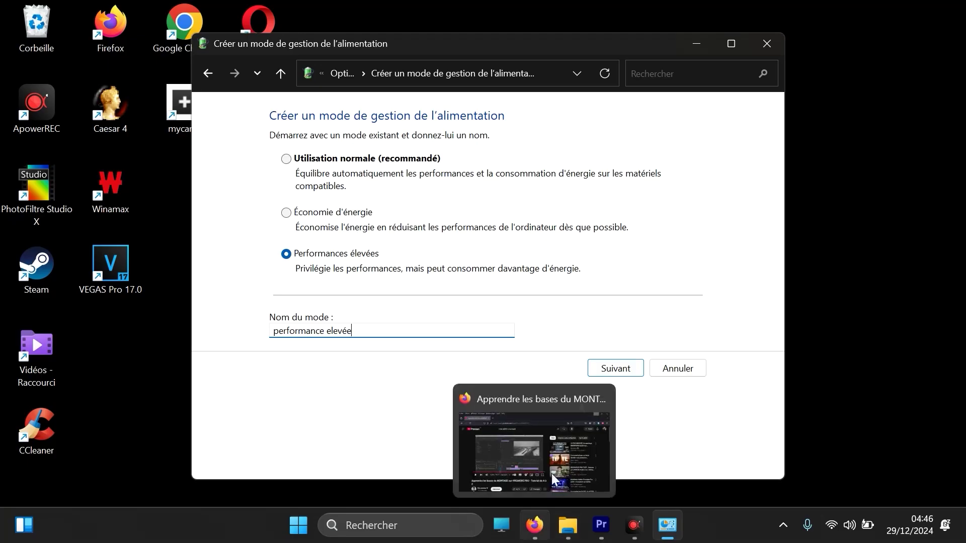
pyautogui.click(210, 71)
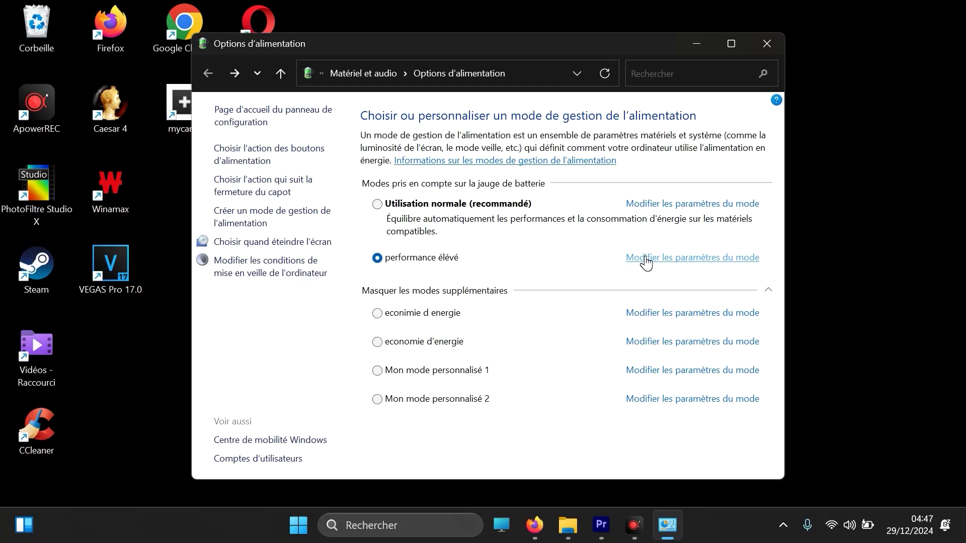
pyautogui.click(943, 460)
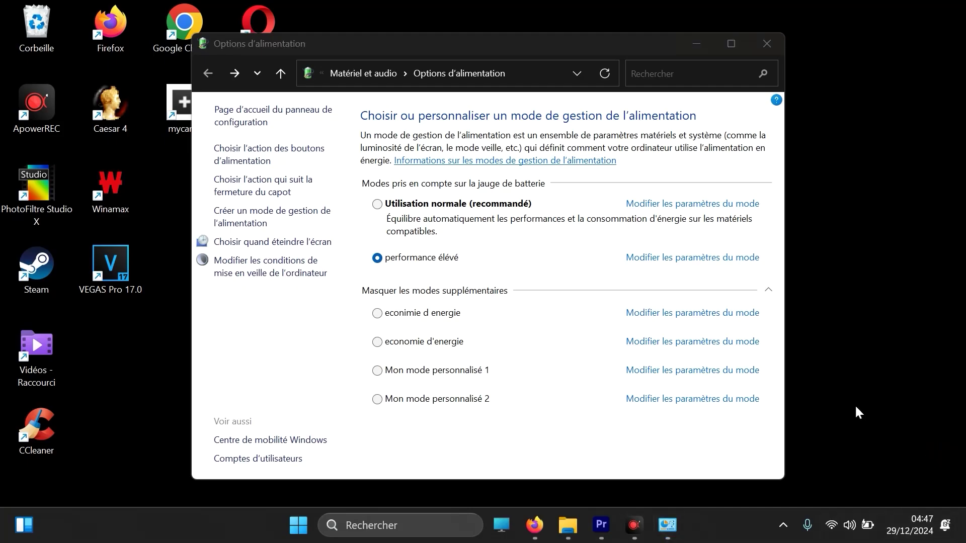
pyautogui.click(775, 40)
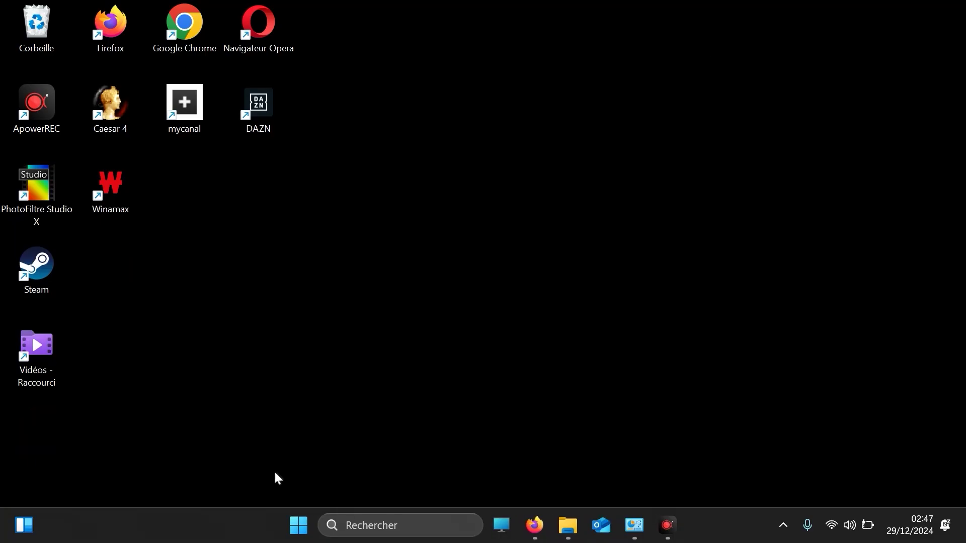
# - Open the list of installed applications in Windows Settings
pyautogui.click(405, 525)
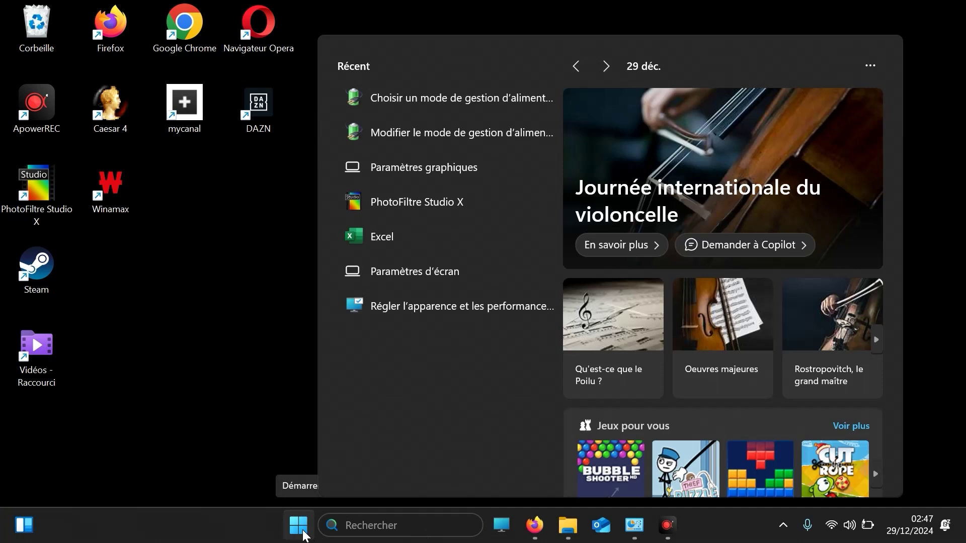
pyautogui.rightClick(299, 526)
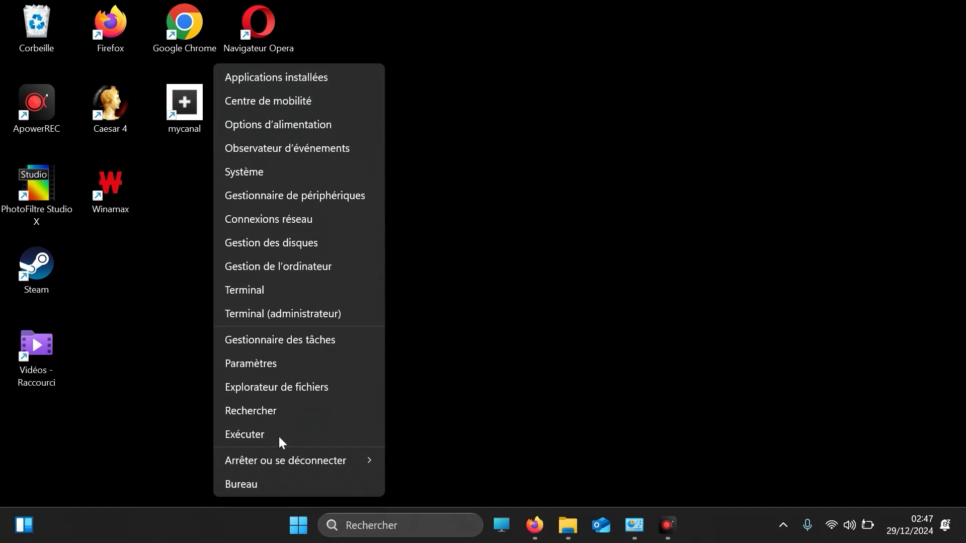
pyautogui.click(286, 366)
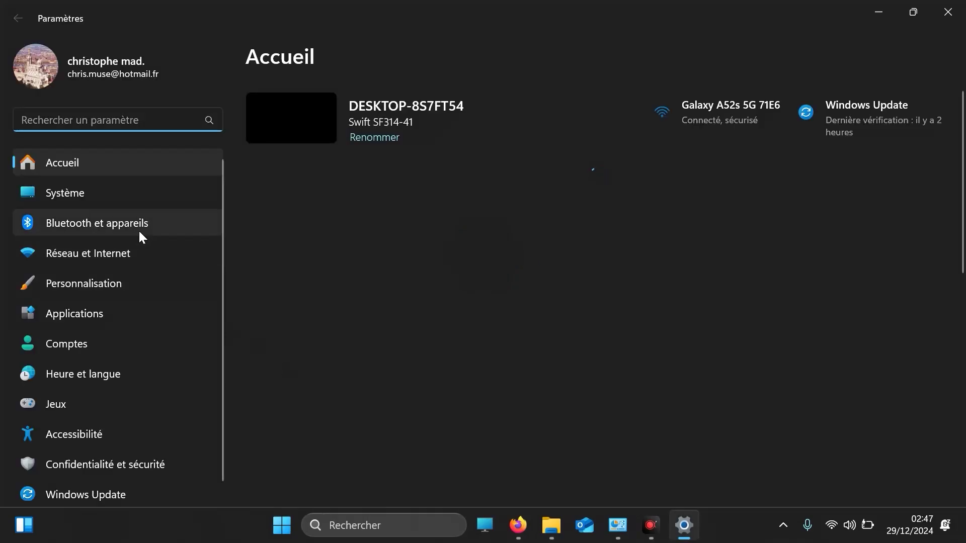
pyautogui.click(95, 313)
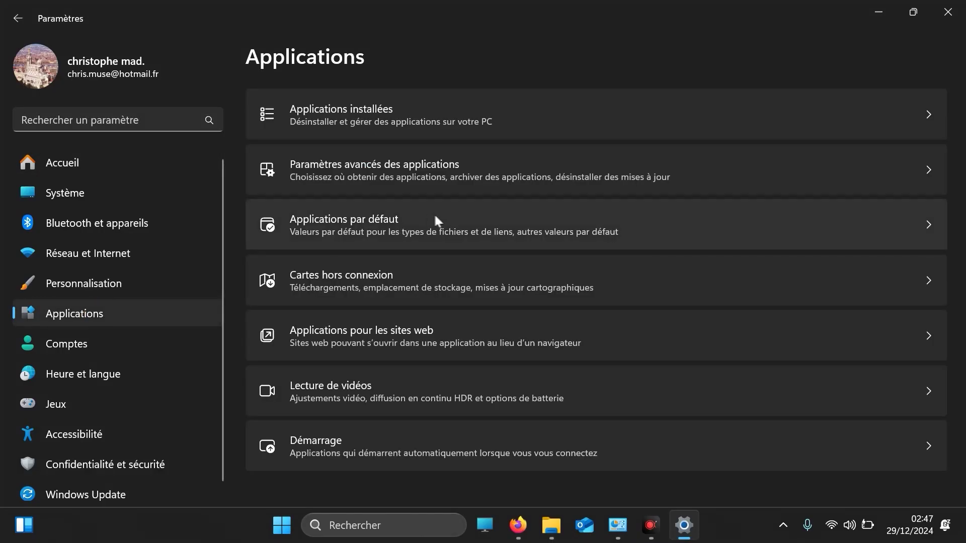
pyautogui.click(932, 119)
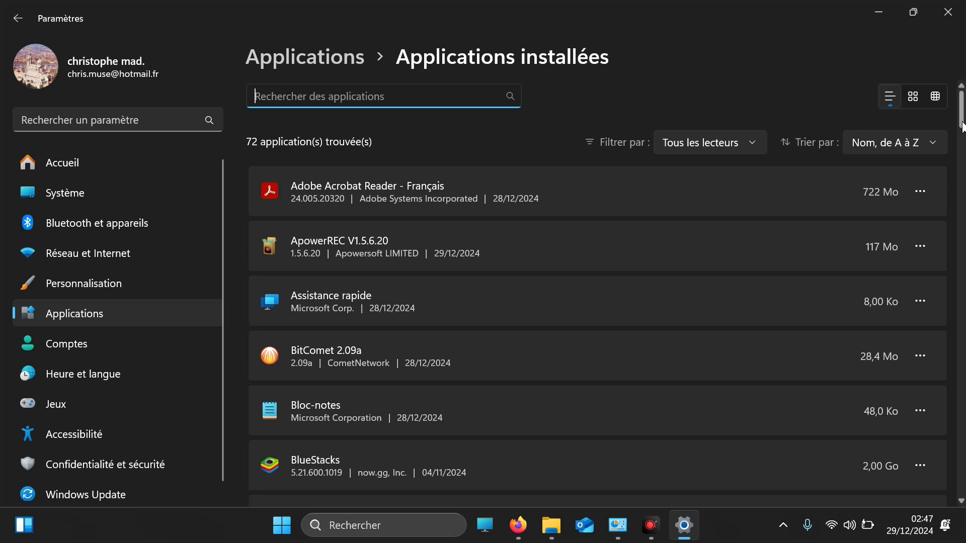
# - Set the background permission of Microsoft 365 (Office) to Jamais in its advanced options and leave that page
pyautogui.scroll(-2, 962, 118)
pyautogui.scroll(-1, 962, 121)
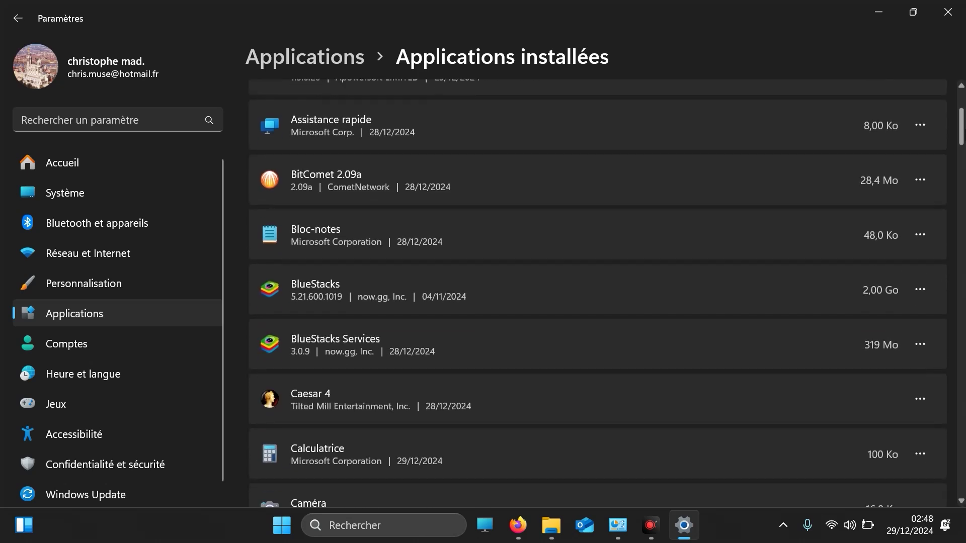
pyautogui.scroll(-20, 962, 120)
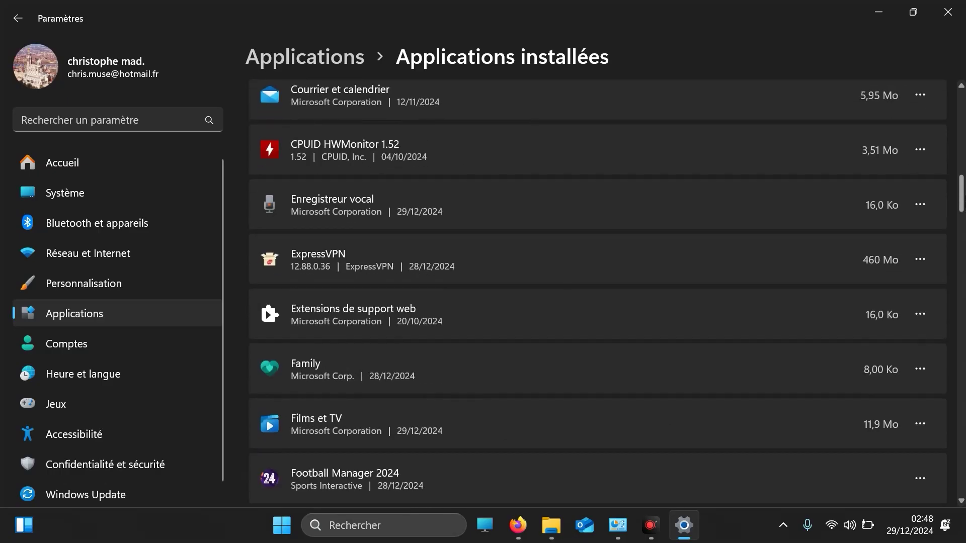
pyautogui.scroll(-7, 598, 293)
pyautogui.scroll(3, 598, 293)
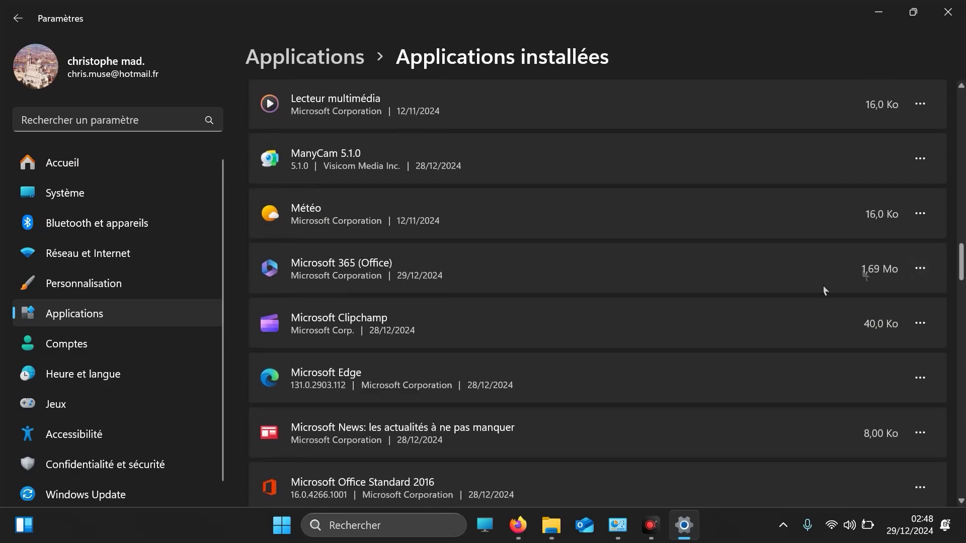
pyautogui.click(920, 270)
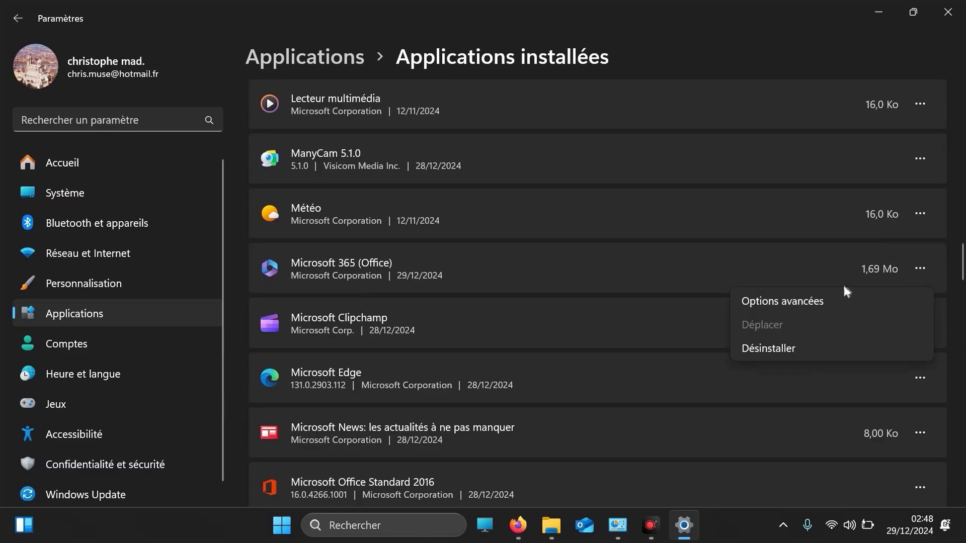
pyautogui.click(801, 305)
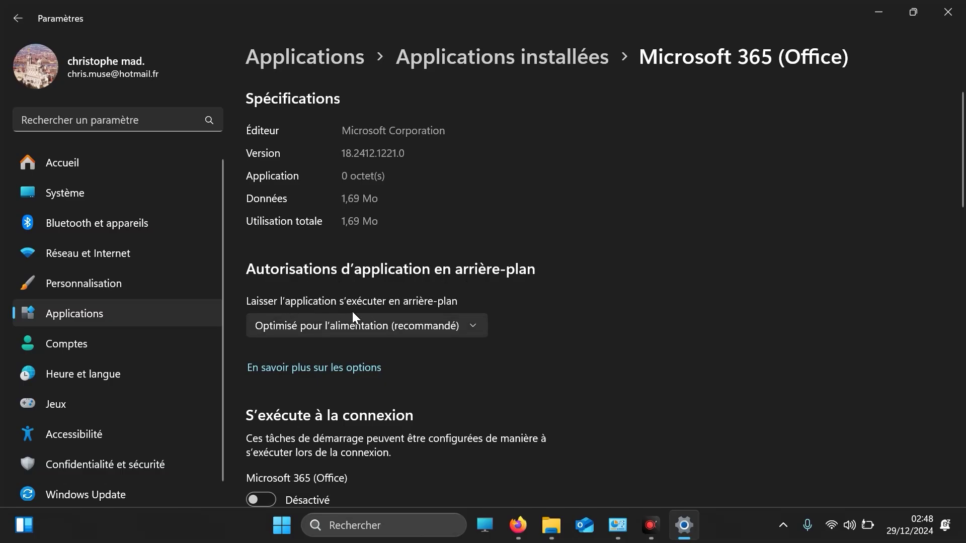
pyautogui.click(408, 333)
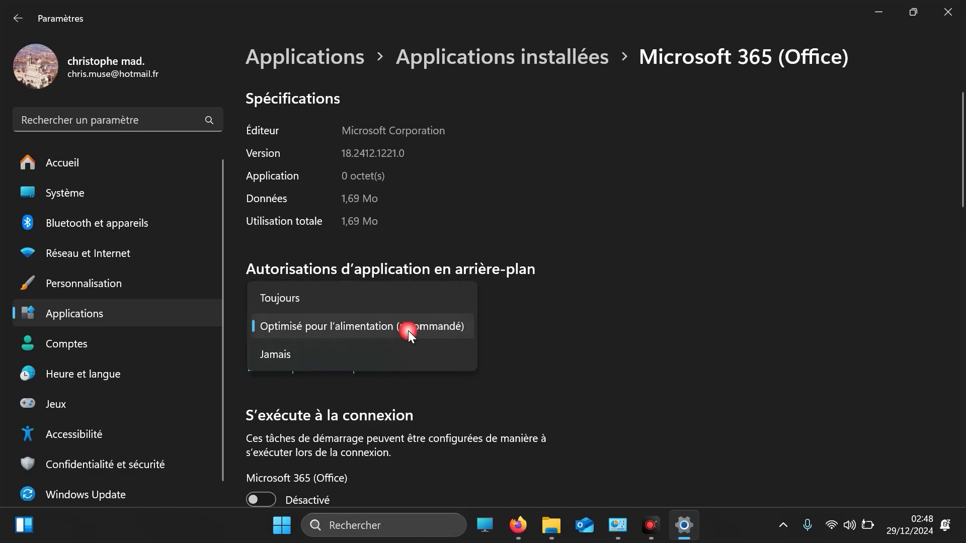
pyautogui.click(329, 353)
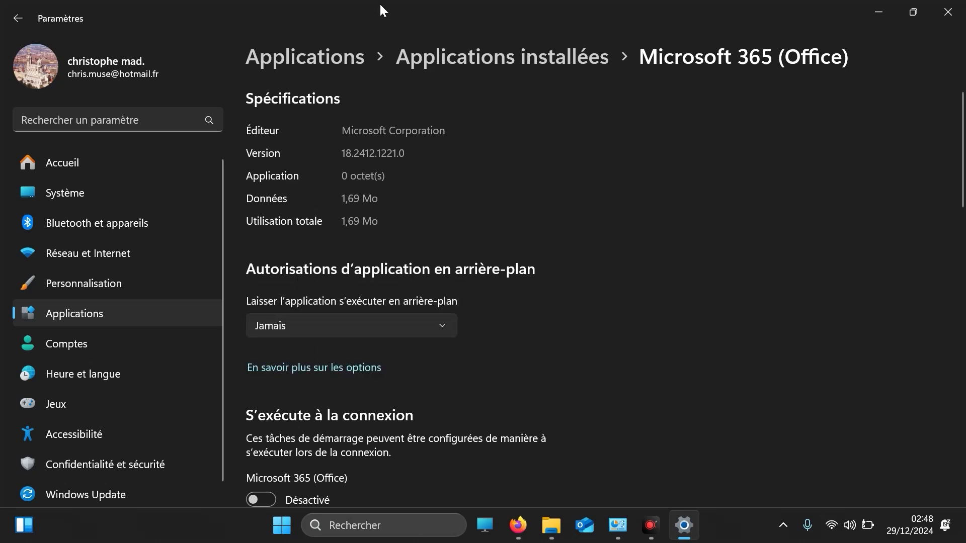
pyautogui.click(17, 19)
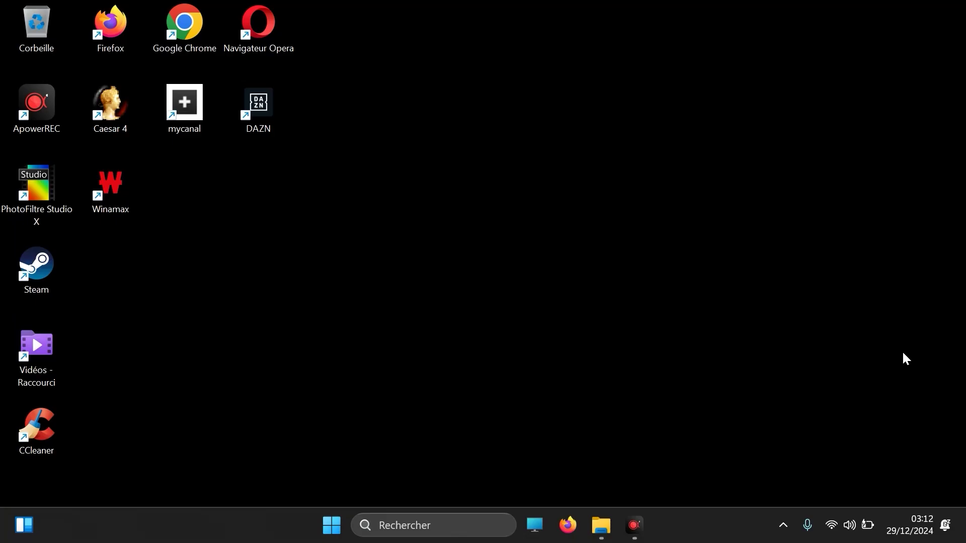
# - Open the Mode Jeu page under Jeux in Windows Settings and turn Mode Jeu off
pyautogui.click(422, 539)
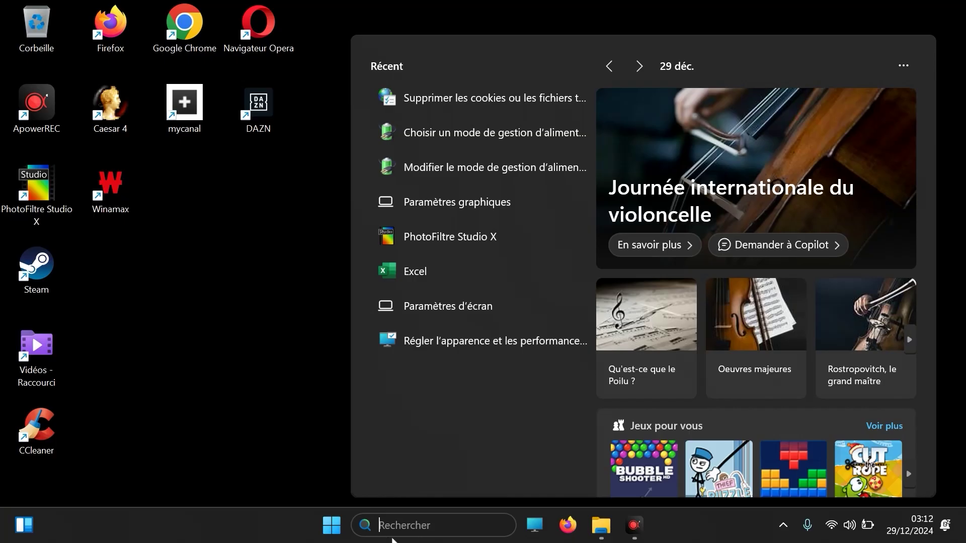
pyautogui.rightClick(338, 531)
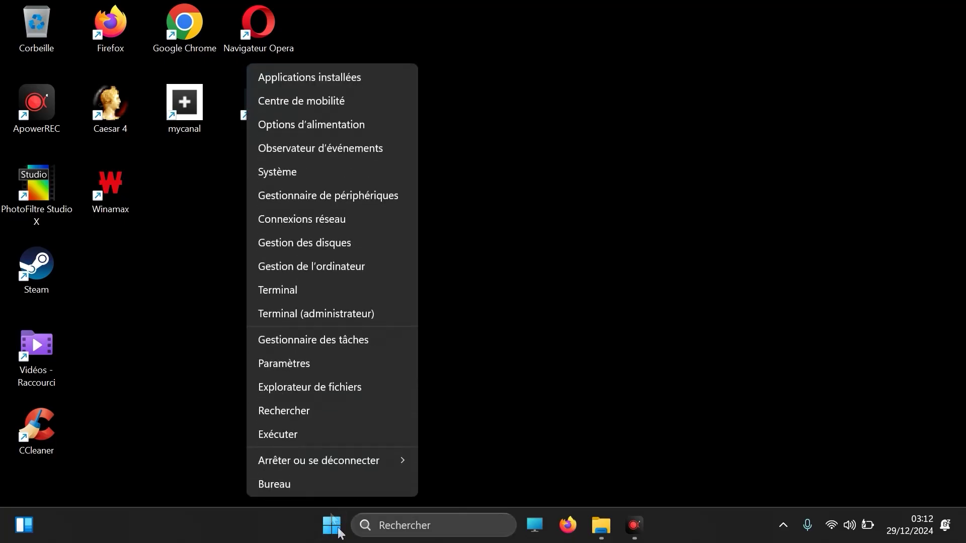
pyautogui.click(293, 370)
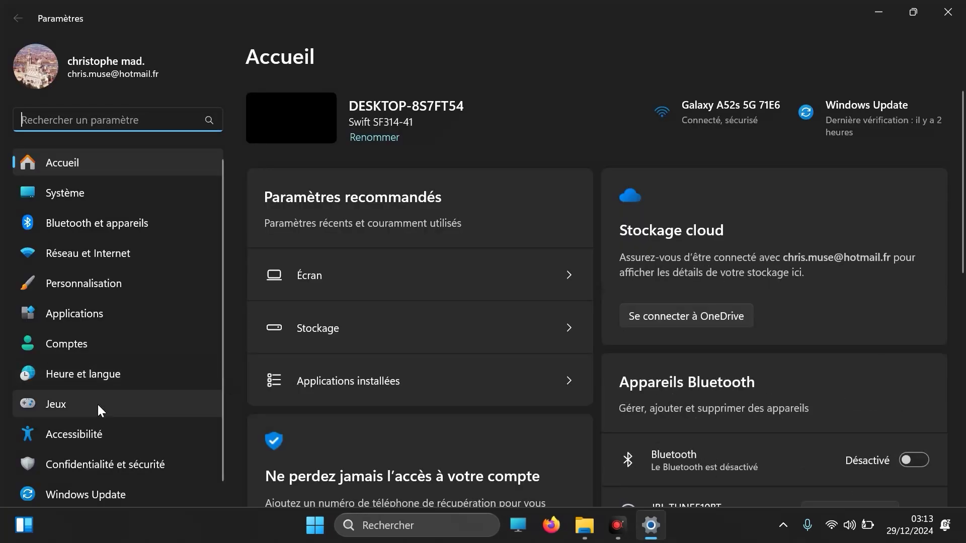
pyautogui.click(98, 403)
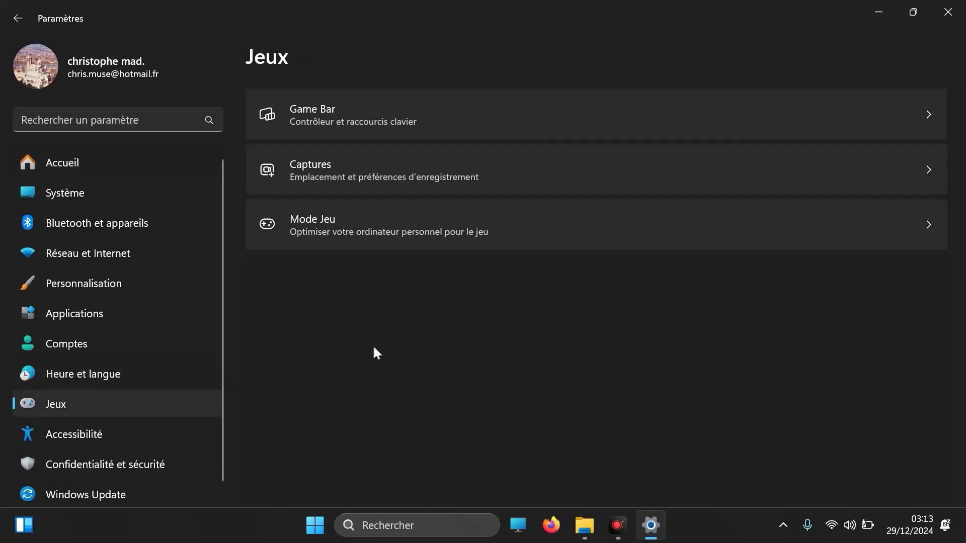
pyautogui.click(412, 232)
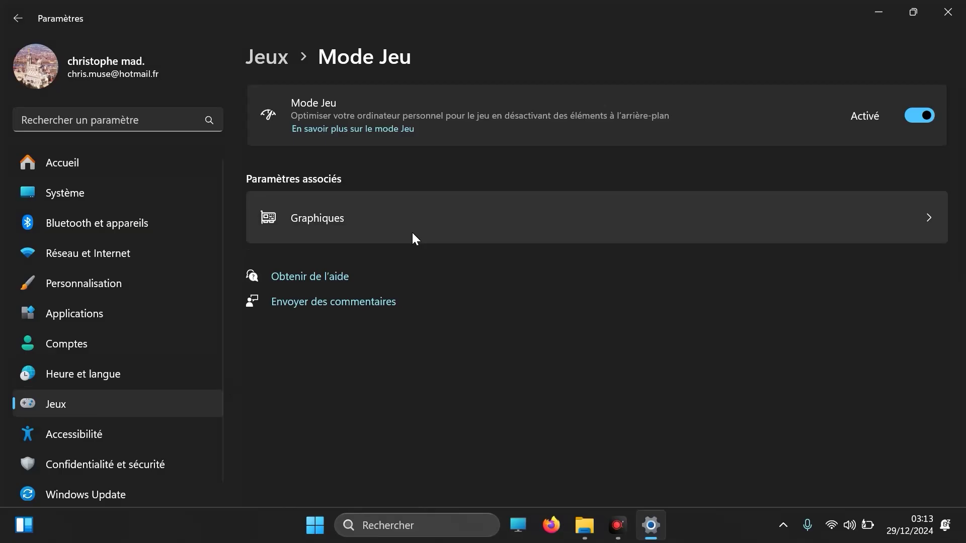
pyautogui.click(913, 115)
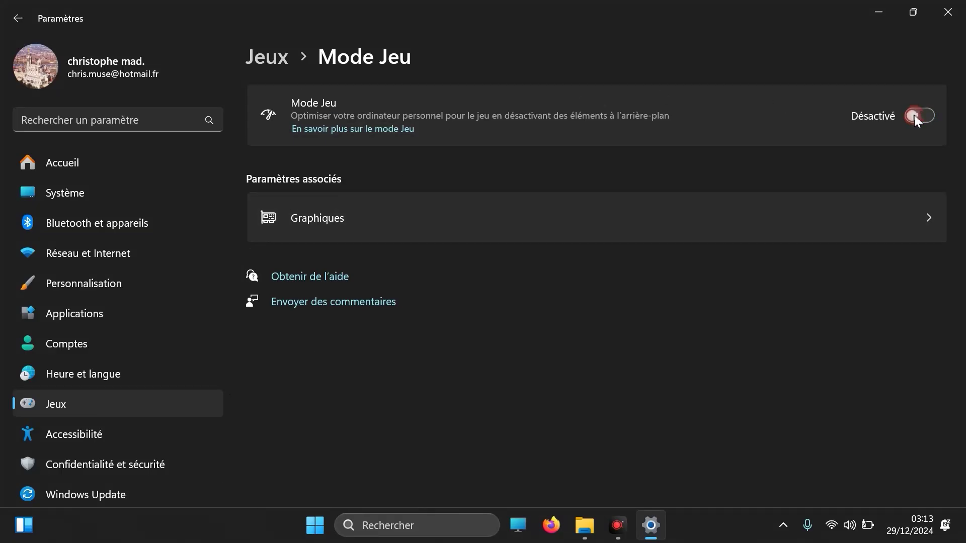